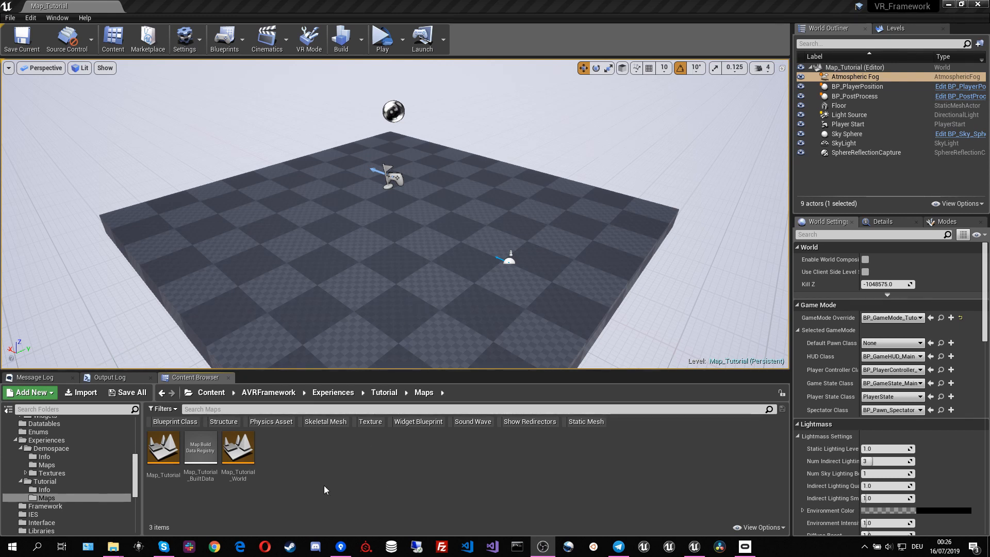
Duplicate the Map_Tutorial level in the Tutorial Maps folder and name the copy Map_Menu.
right_click(166, 453)
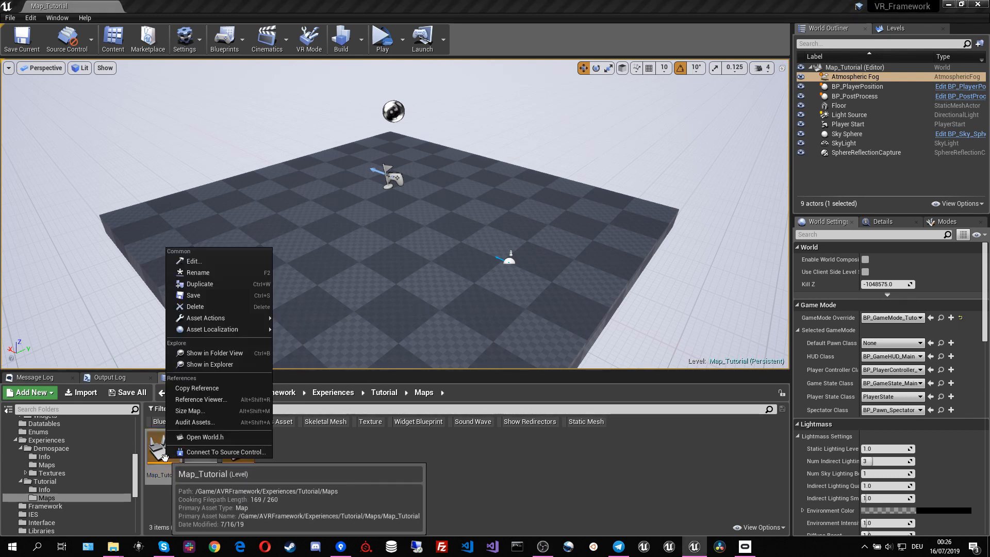
click(216, 282)
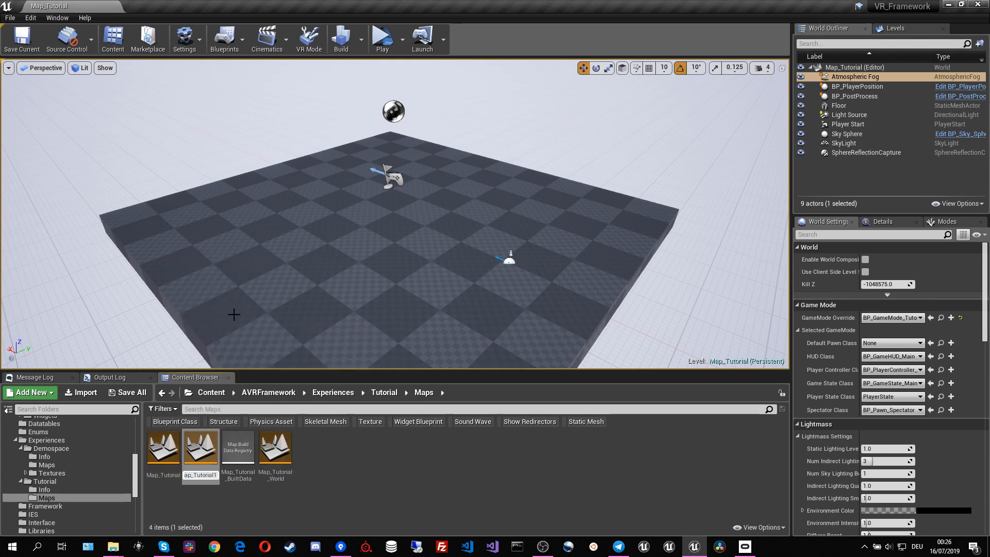
text(Map_Menu)
key(Return)
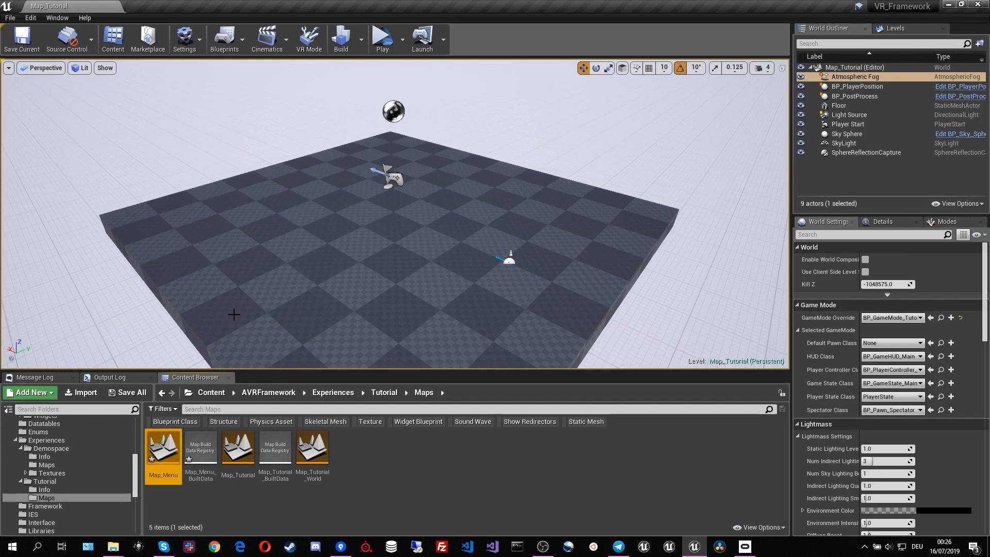
Create a new empty level in the Tutorial Maps folder and name it Map_Menu_World.
right_click(366, 459)
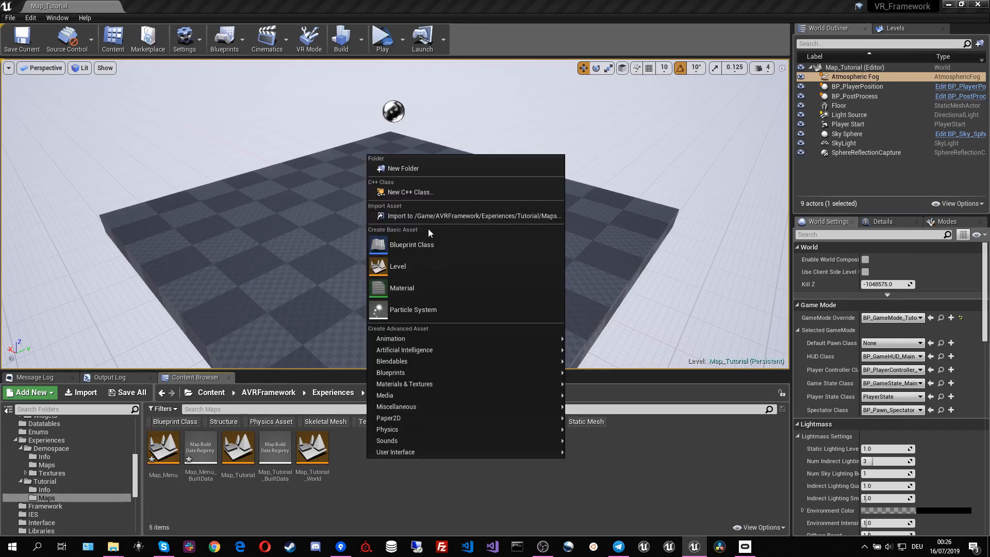
click(407, 266)
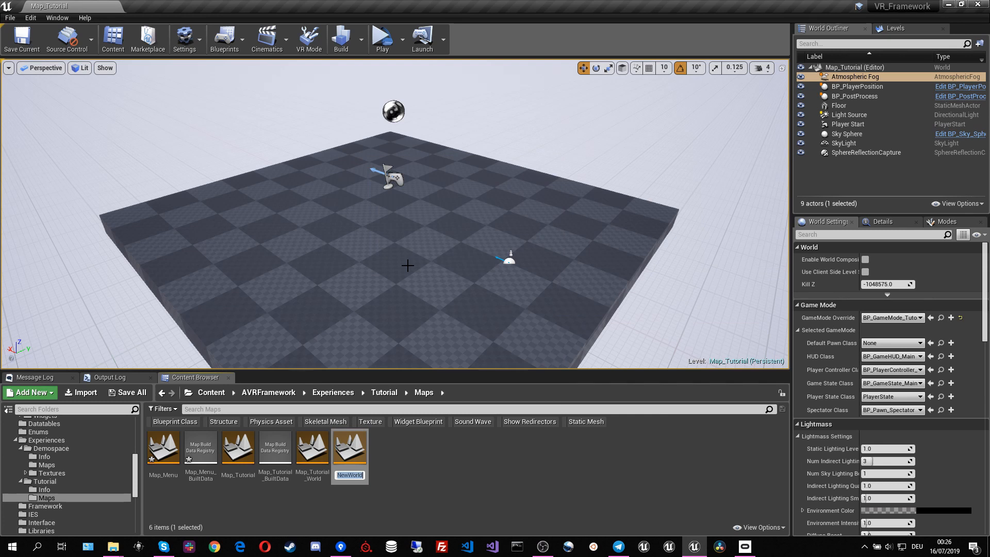
text(Ma)
text(p_Menu)
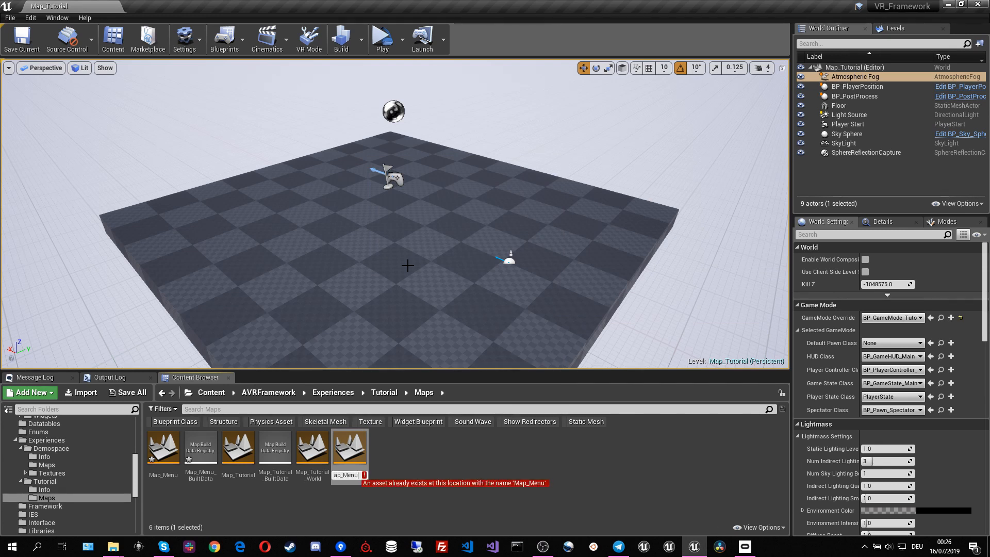
text(_World)
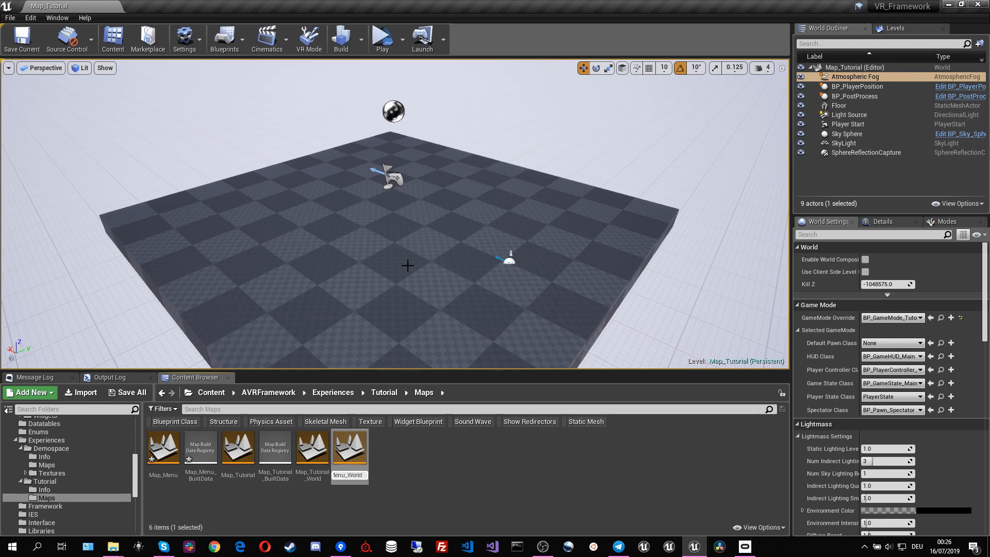
key(Return)
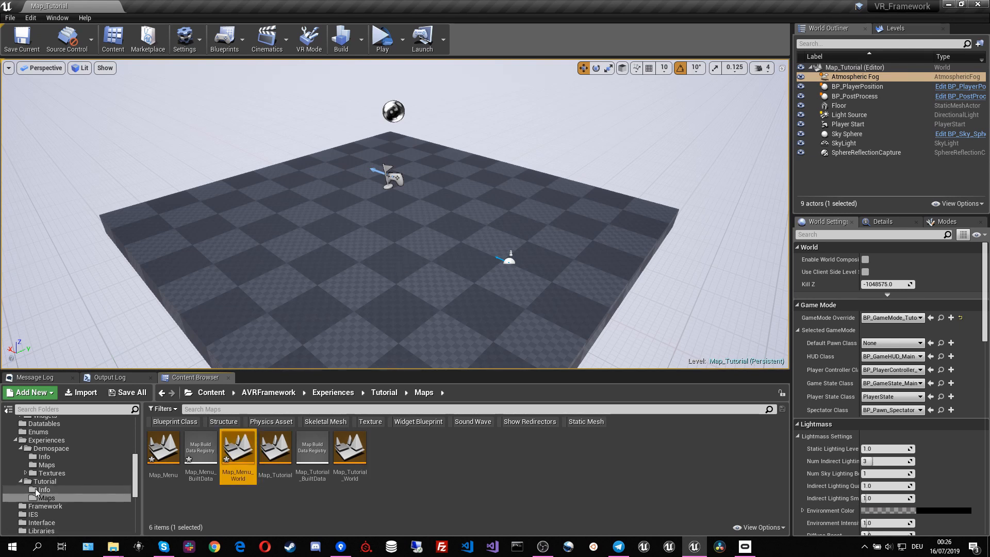
Create a child blueprint class of BP_Experience_Lobby from the Blueprints/Info folder and name it BP_Experience_Lobby_Tutorial.
scroll(36, 488, up, 2)
scroll(43, 490, up, 3)
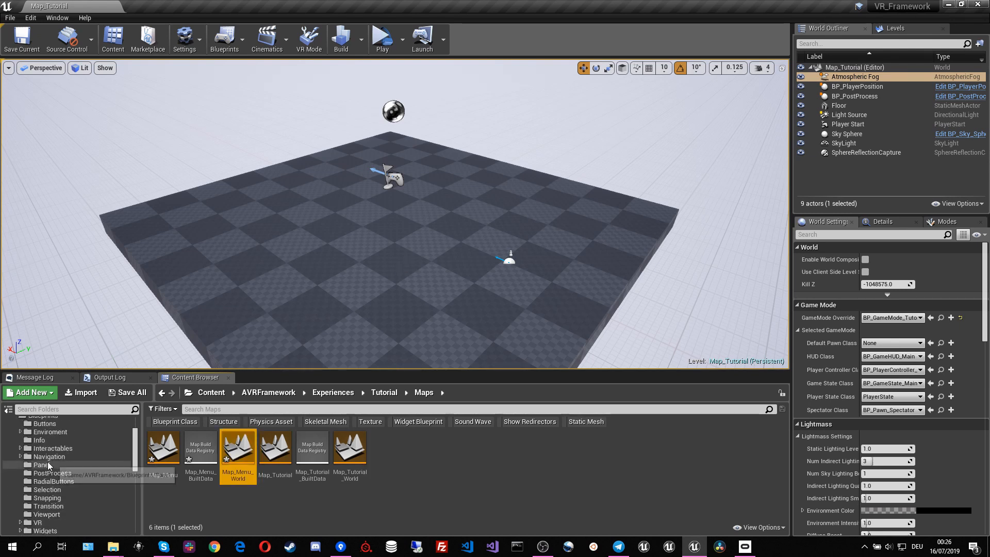
click(51, 439)
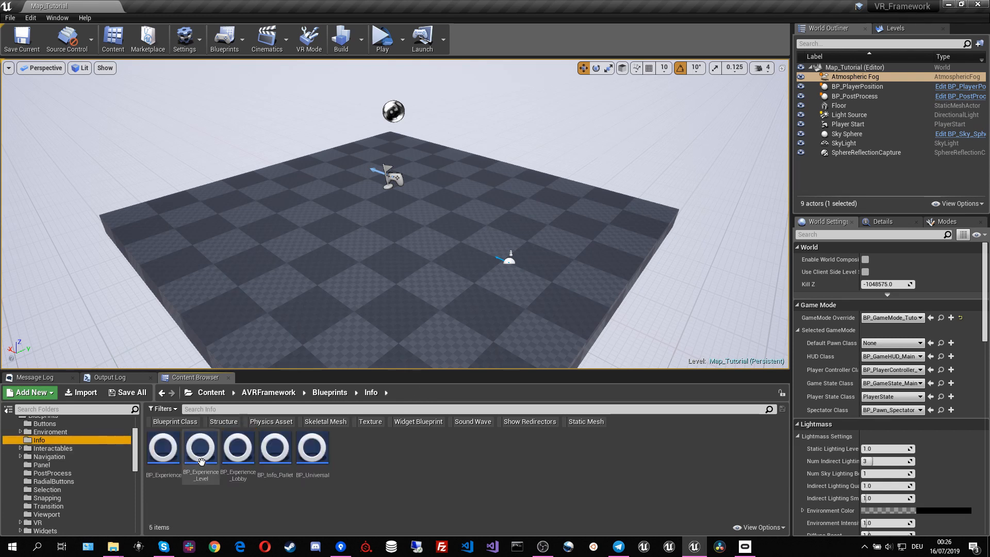
right_click(239, 451)
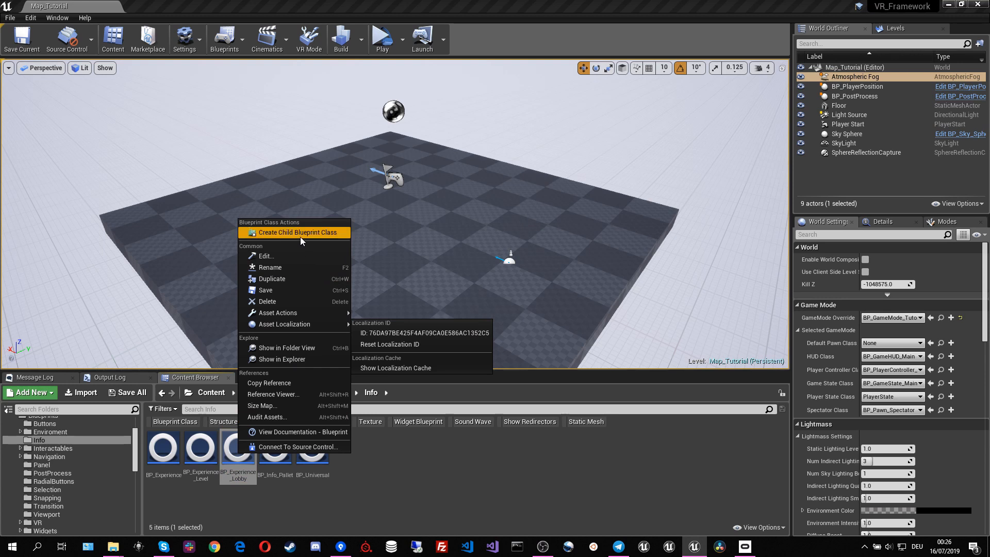
click(300, 235)
key(BackSpace)
key(BackSpace)
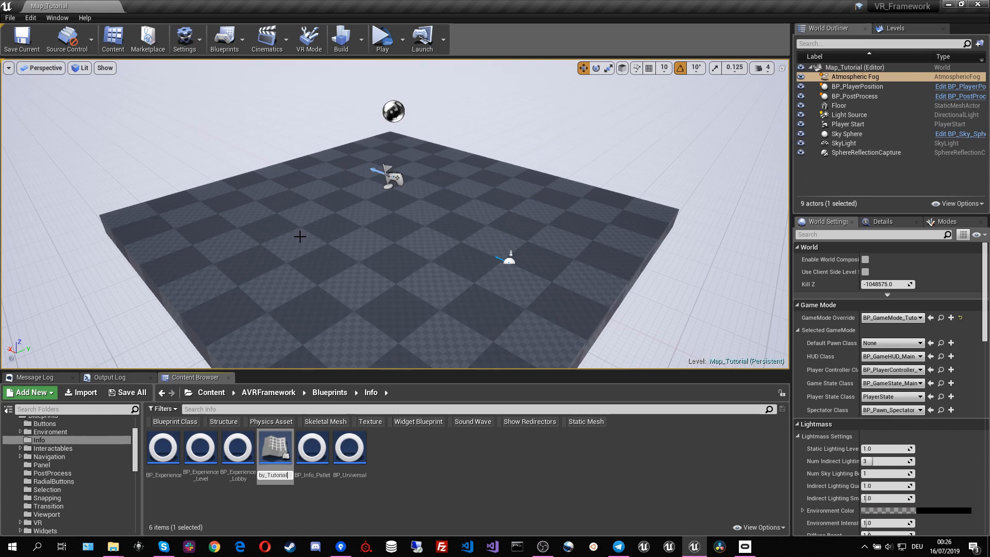
key(Return)
Move the BP_Experience_Lobby_Tutorial blueprint into the Experiences/Tutorial/Info folder.
scroll(70, 466, down, 5)
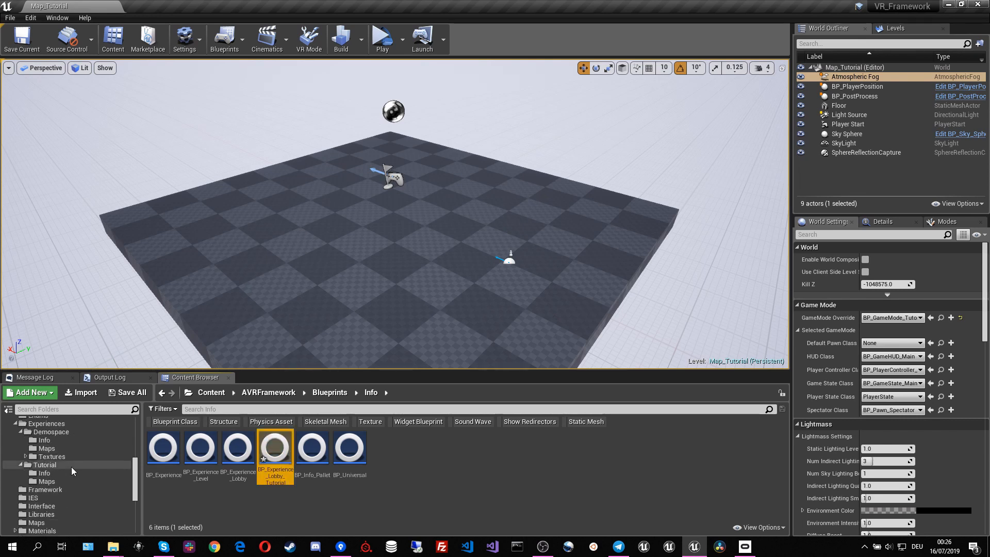
drag(203, 463, 50, 473)
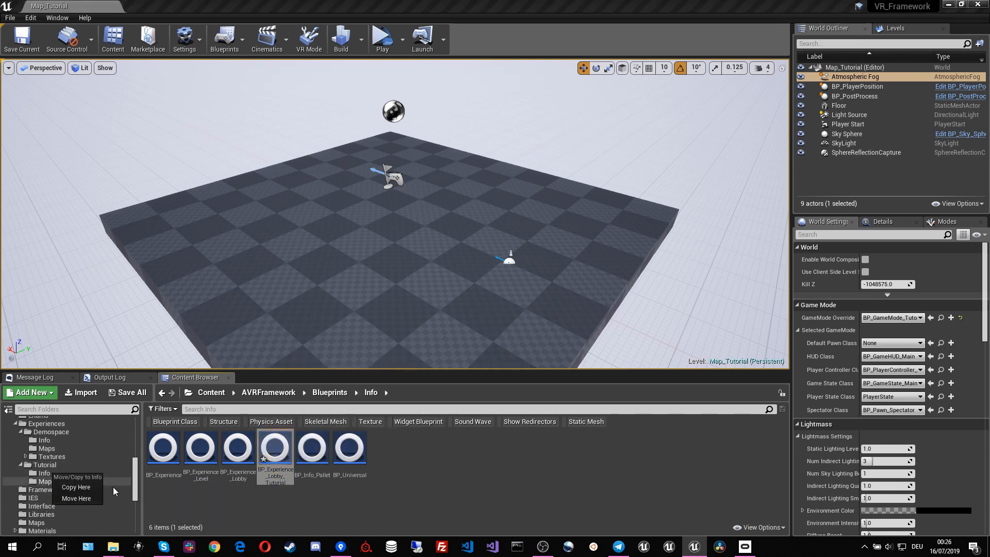
click(75, 498)
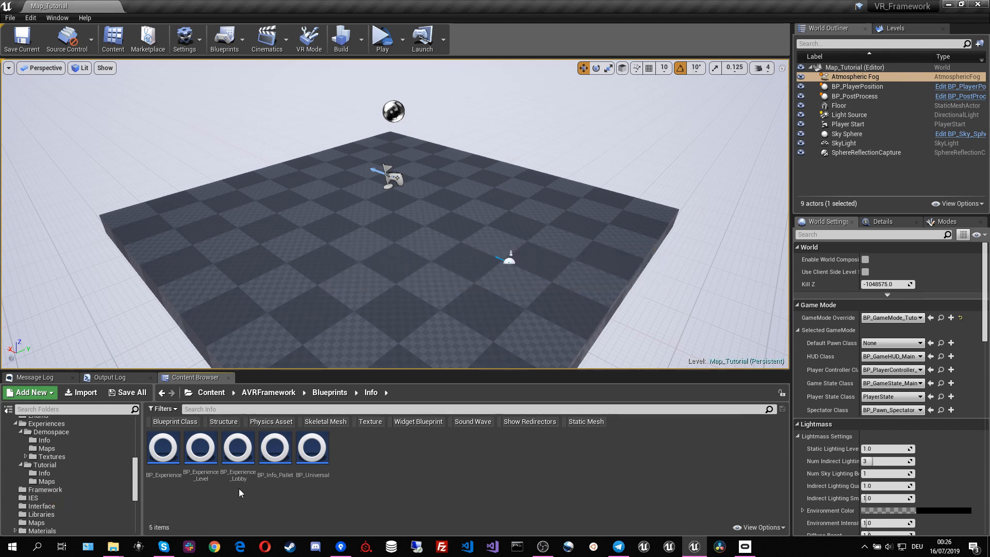
Open BP_Experience_Lobby_Tutorial from the Tutorial Info folder and set its level name to Map_Menu and world name to Map_Menu_World.
click(49, 474)
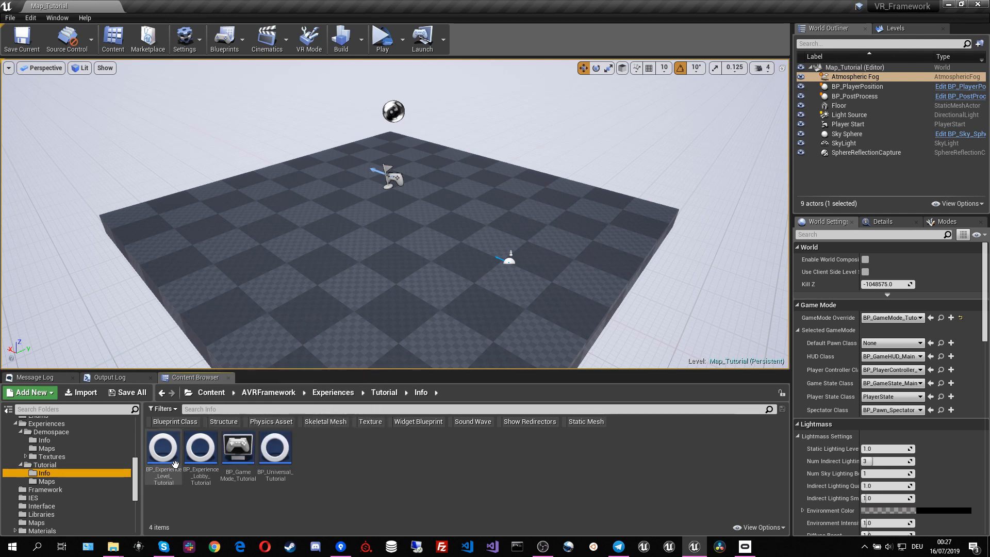
double_click(199, 457)
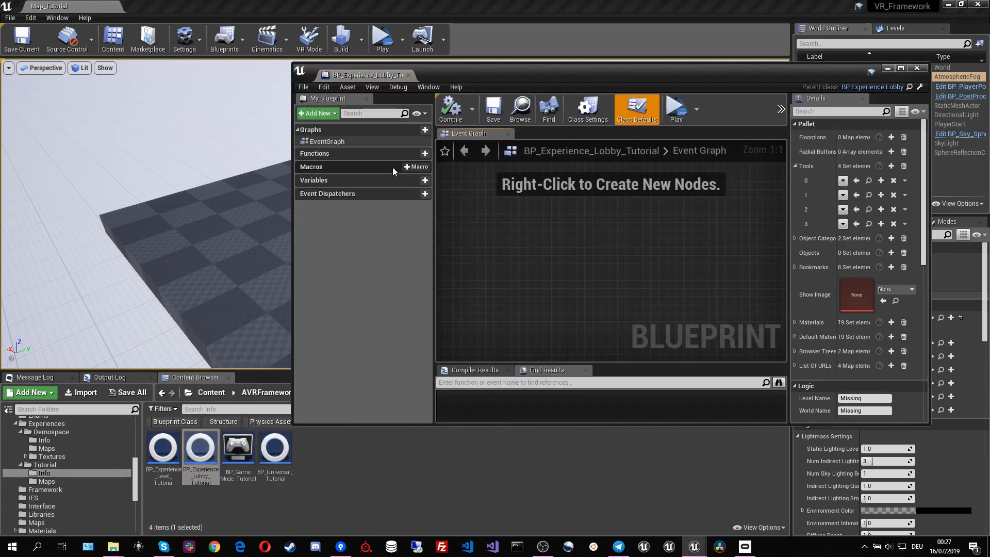
drag(378, 77, 196, 16)
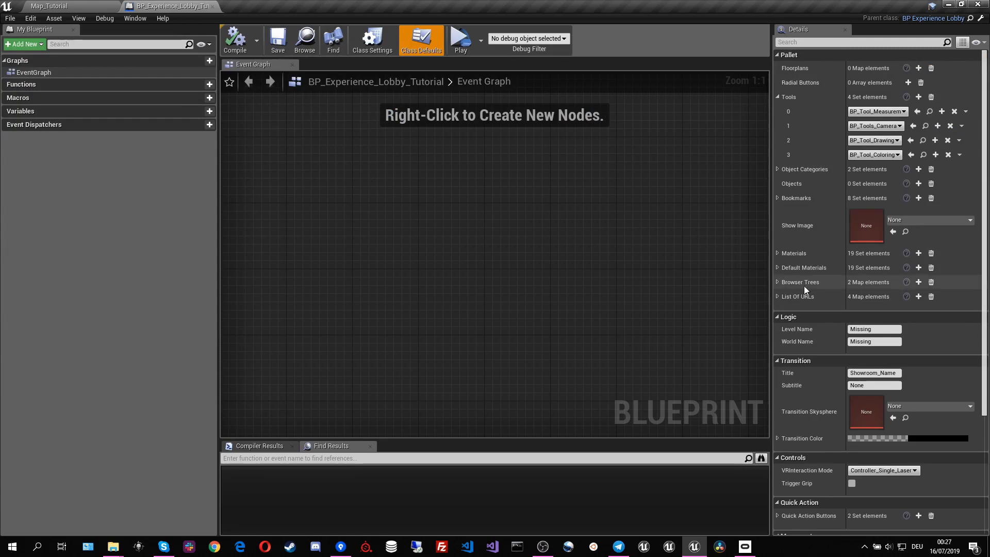
drag(772, 302, 586, 325)
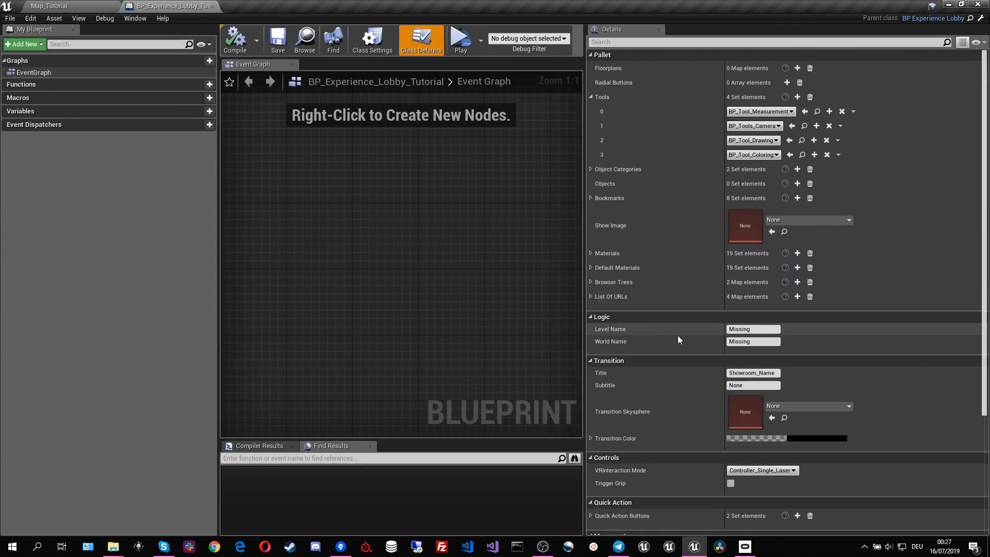
click(754, 329)
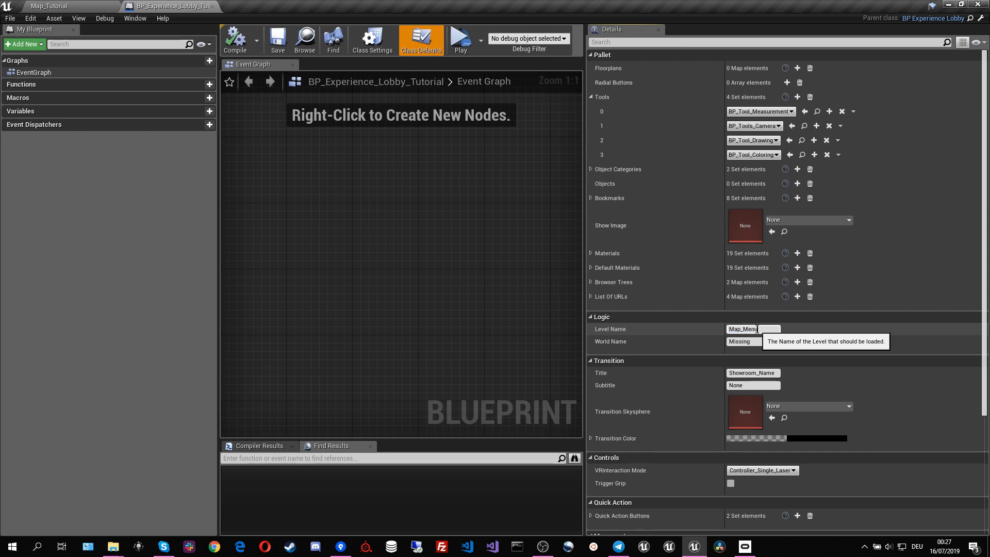
click(763, 341)
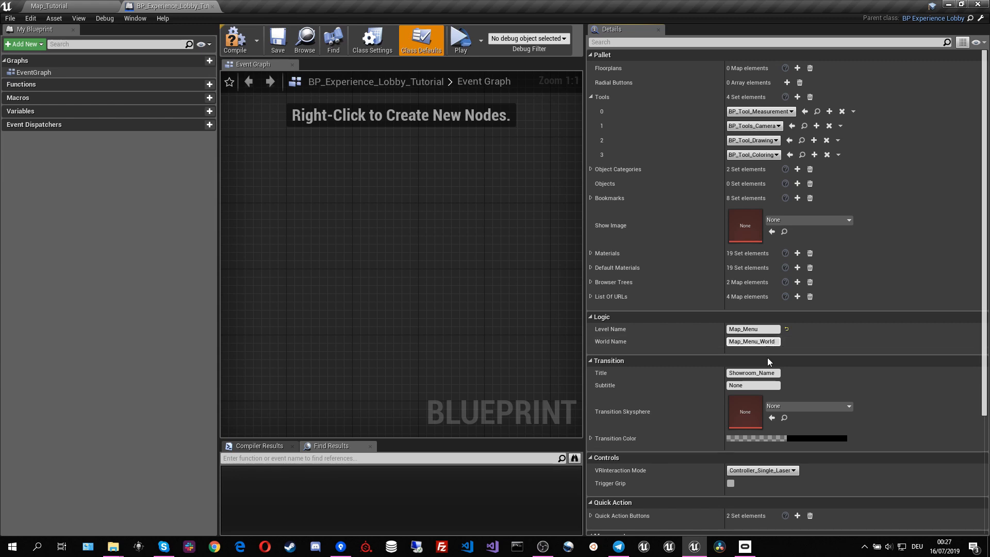
Set the lobby blueprint's transition title to Menu and its subtitle to AVR Framework.
click(758, 373)
text(Menu)
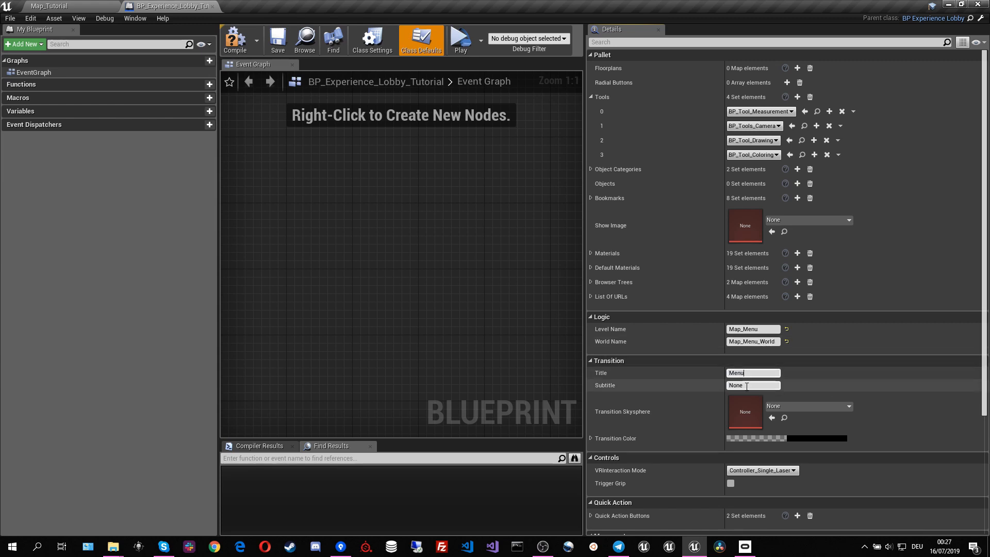
click(745, 386)
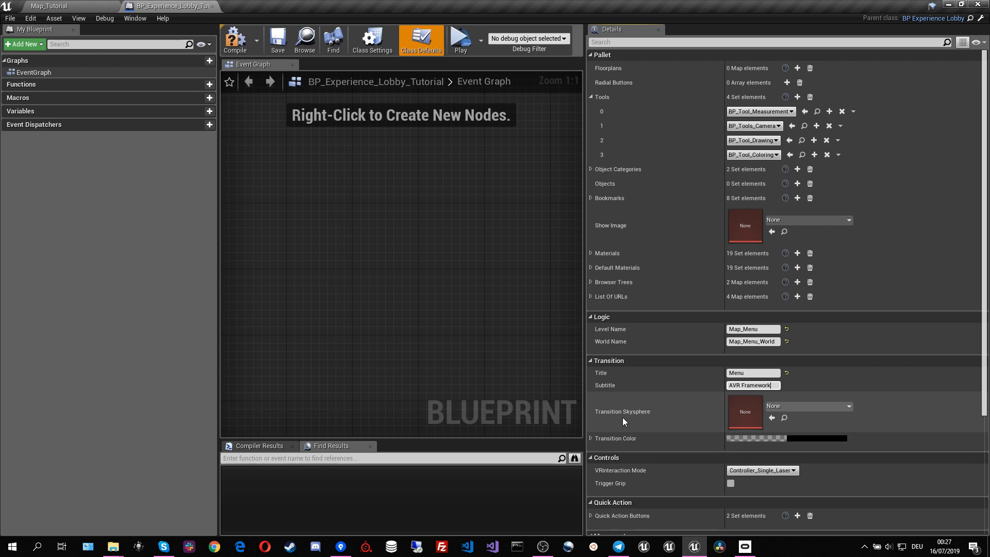
Set the transition color to a light blue of about hue 223, saturation 0.67 and value 1, and save and close the blueprint.
click(763, 439)
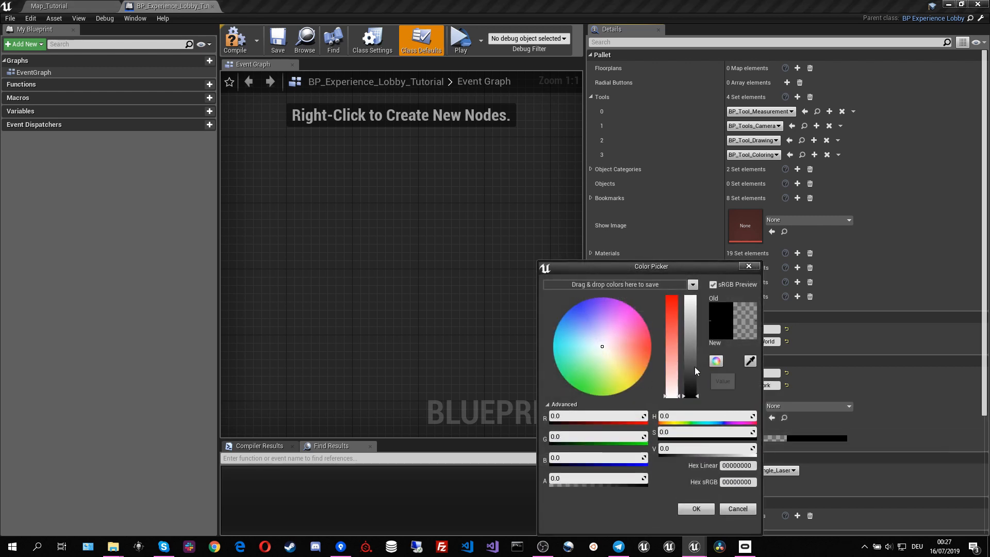
drag(695, 367, 701, 282)
mouse_move(601, 350)
mouse_down()
mouse_move(571, 348)
mouse_move(578, 324)
mouse_up()
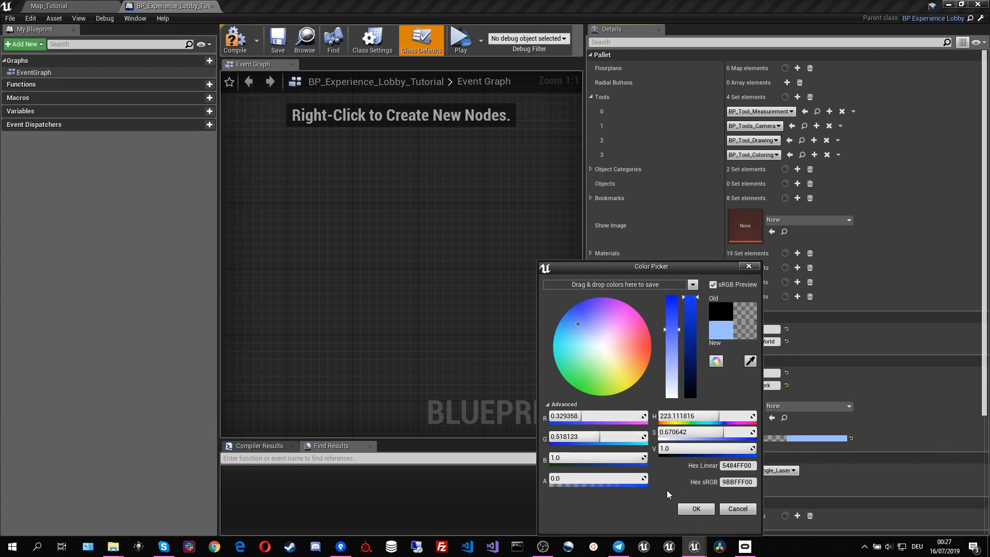
click(694, 508)
click(277, 40)
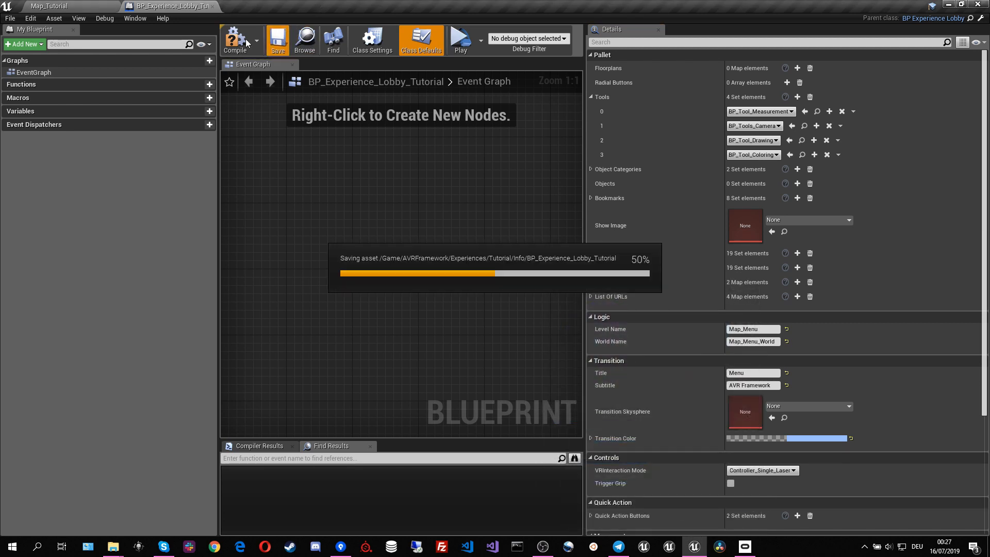
click(212, 6)
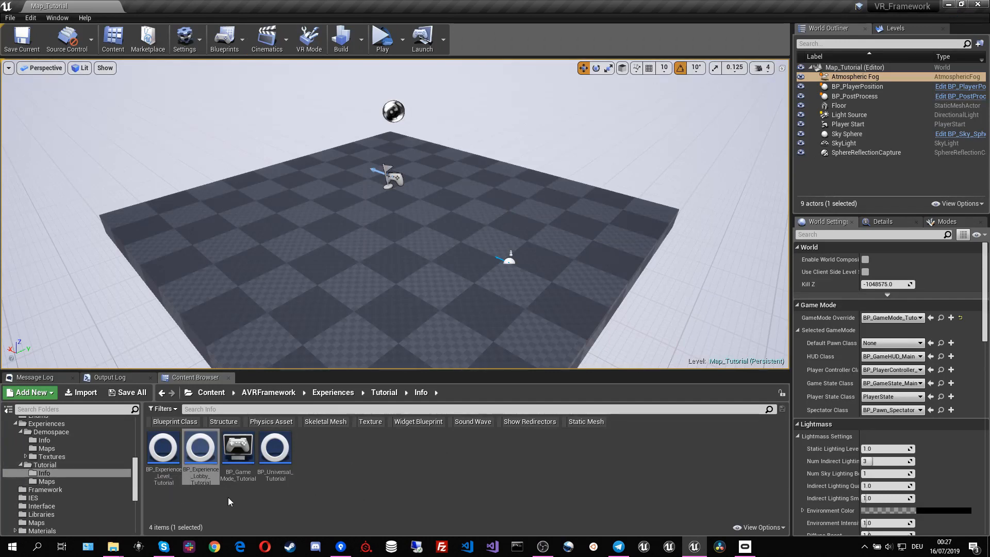
Create a child blueprint class of BP_GameMode_Main in the Framework folder and name it BP_GameMode_Main_Menu.
scroll(88, 455, down, 2)
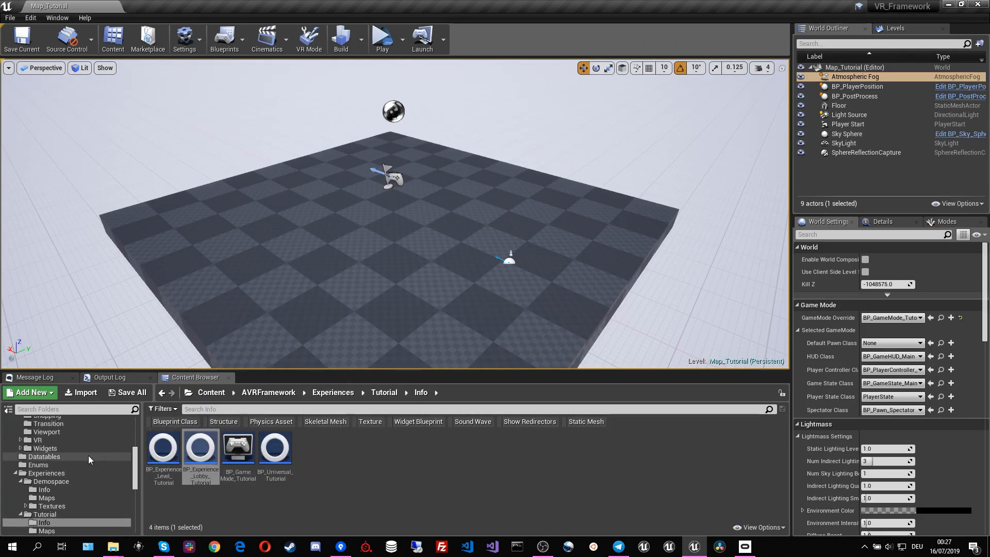
click(53, 471)
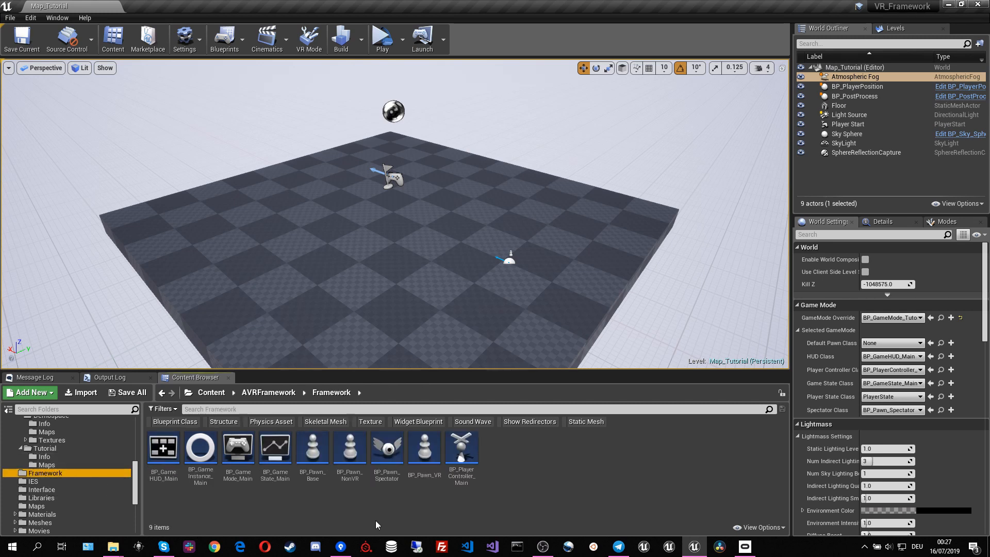
right_click(241, 453)
click(302, 224)
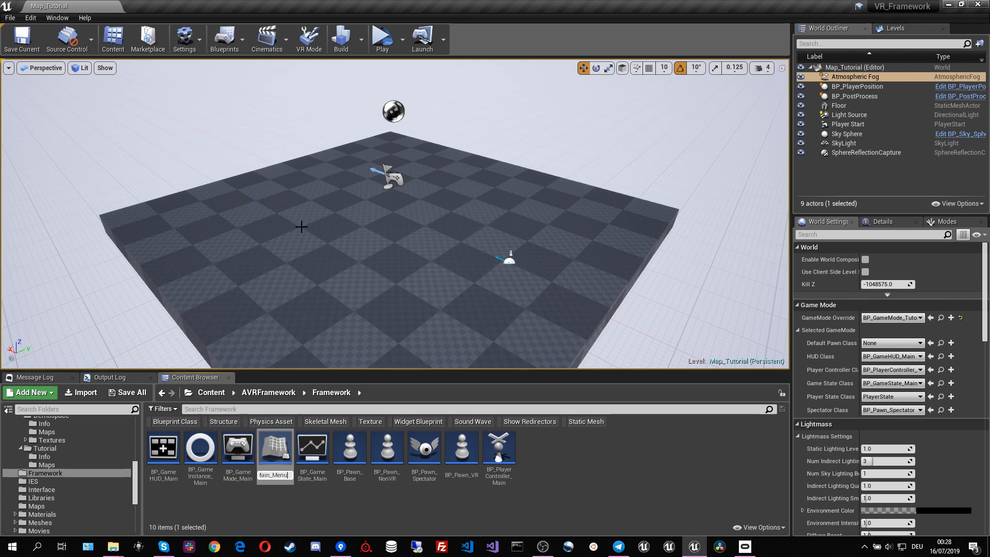
key(Return)
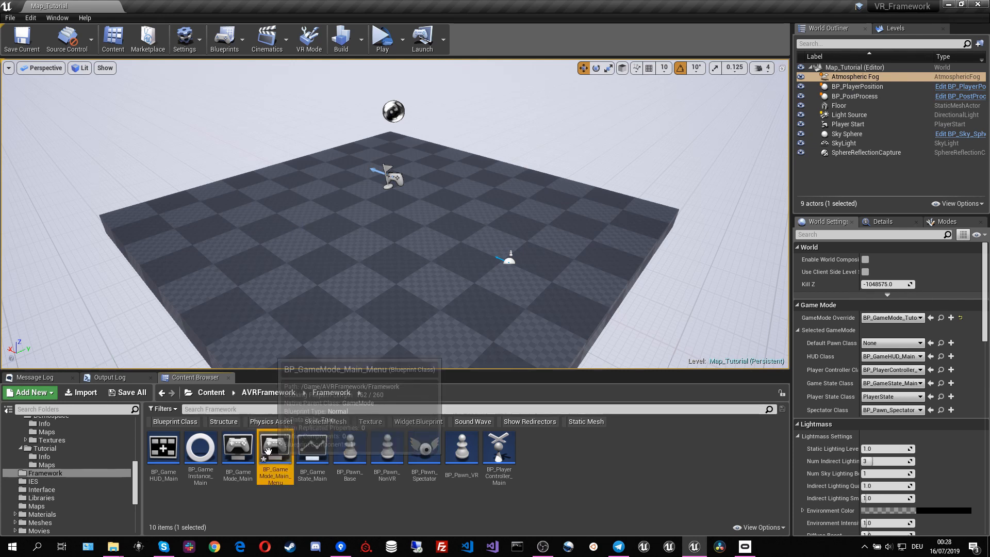
Move BP_GameMode_Main_Menu into the Experiences/Tutorial/Info folder and show that folder's contents.
drag(274, 448, 57, 458)
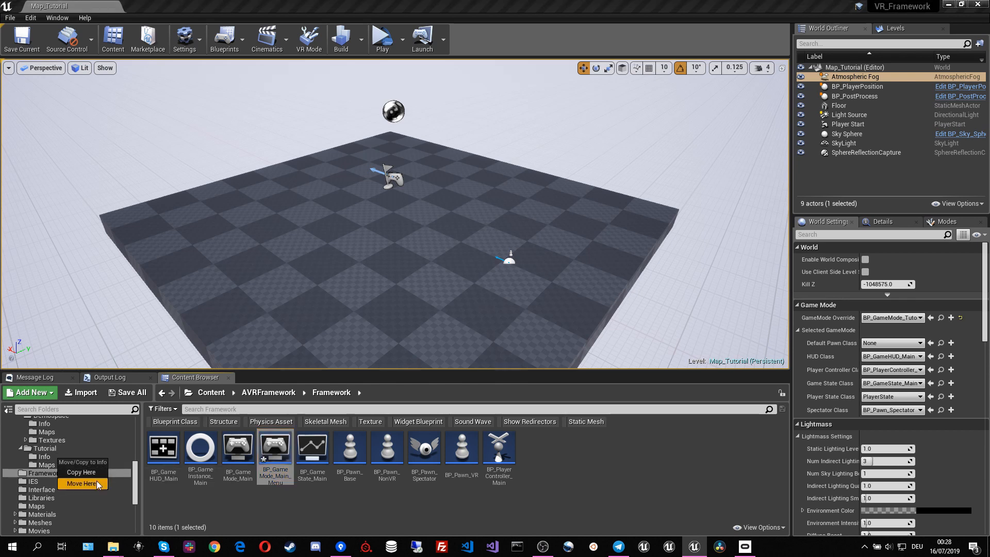
click(96, 480)
click(43, 456)
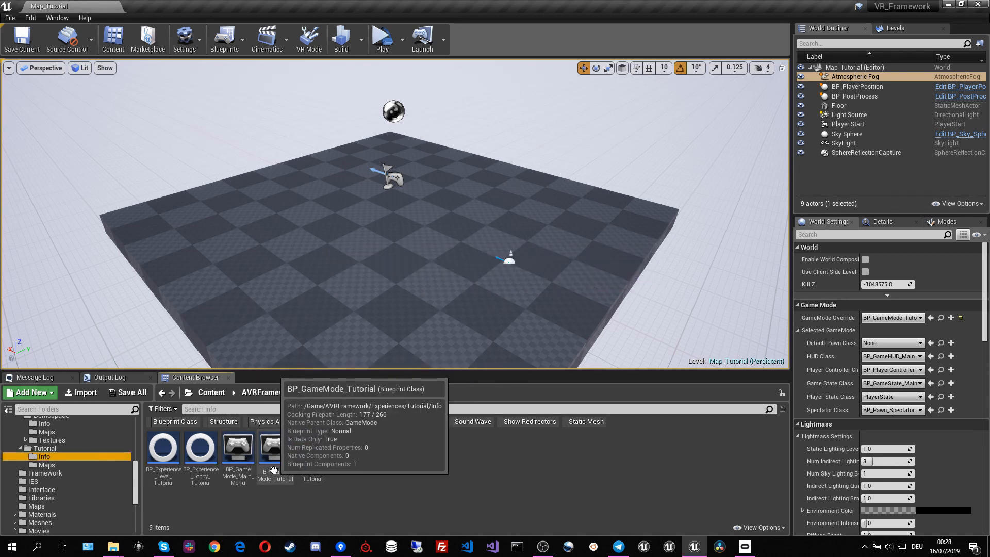
Open the Map_Menu level from the Tutorial/Maps folder, saving the pending Map_Menu and Map_Menu_World content.
click(61, 463)
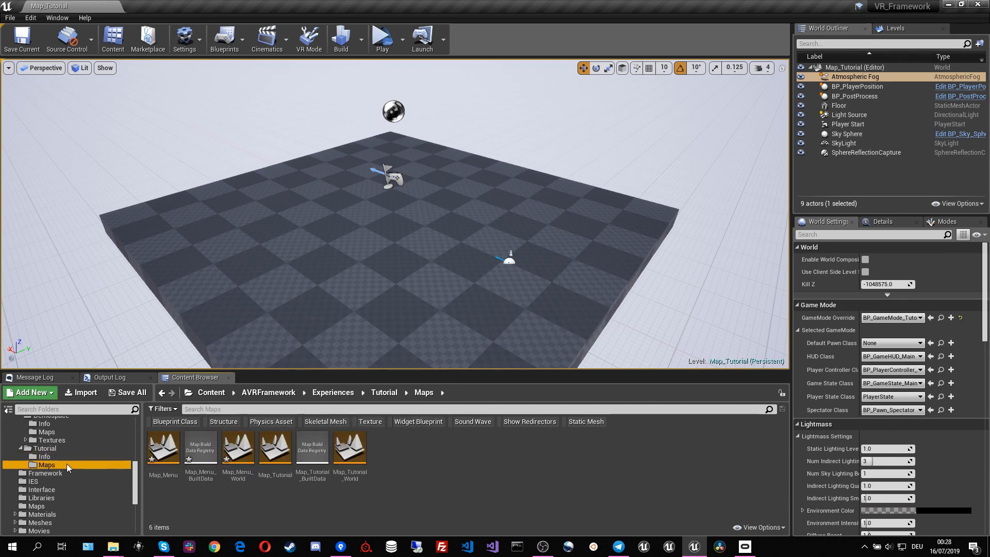
double_click(170, 454)
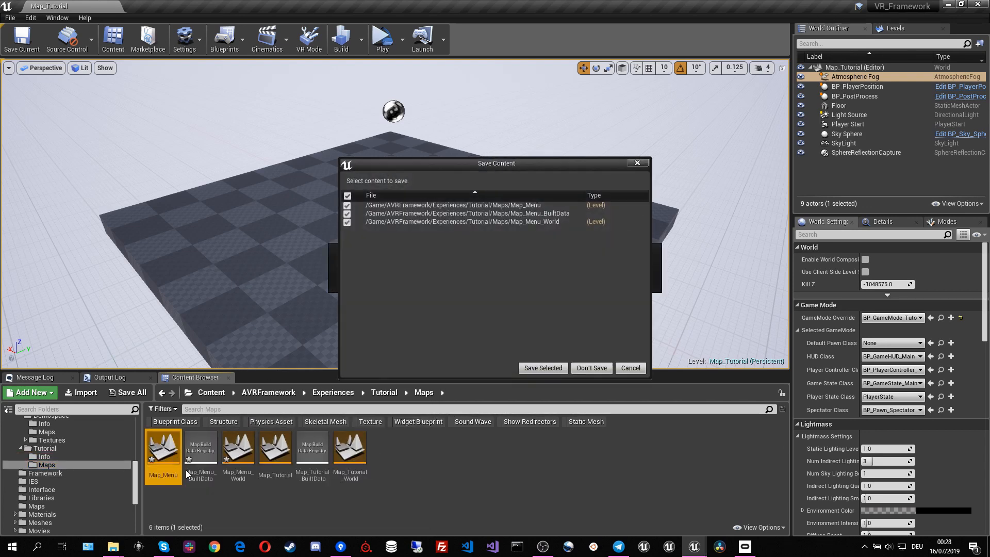
click(542, 369)
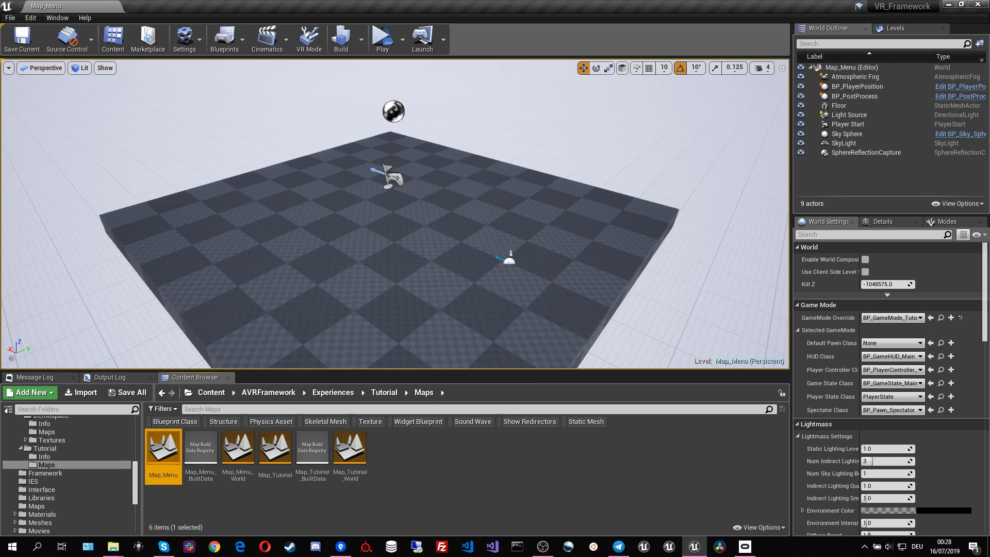
Set Map_Menu's GameMode Override to BP_GameMode_Main_Menu from the Tutorial/Info folder.
key(a)
right_drag(329, 267, 459, 278)
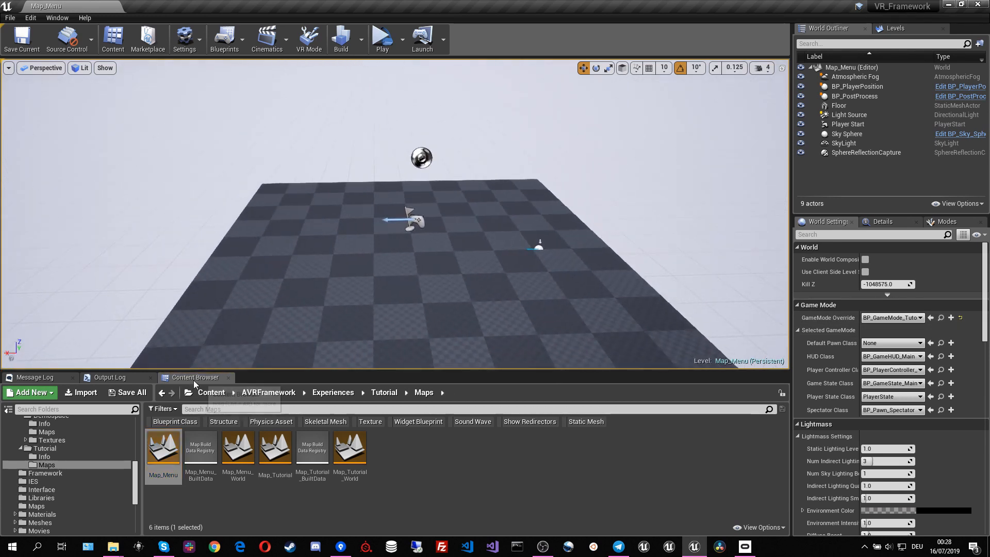
click(39, 457)
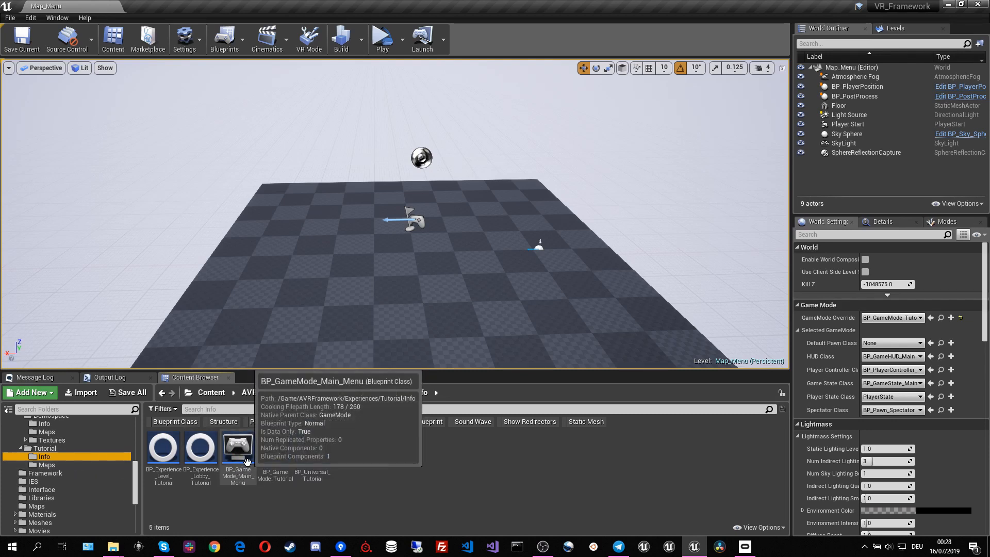
drag(238, 448, 876, 316)
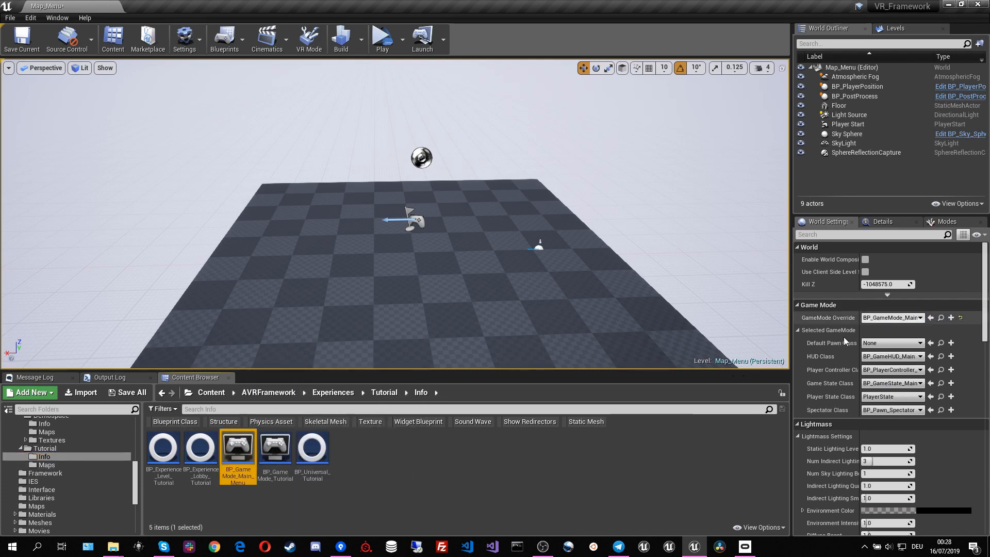
In BP_GameMode_Main_Menu, set Universal Class to BP_Universal_Tutorial and Experience Class to BP_Experience_Lobby_Tutorial, then compile and close the blueprint.
double_click(234, 454)
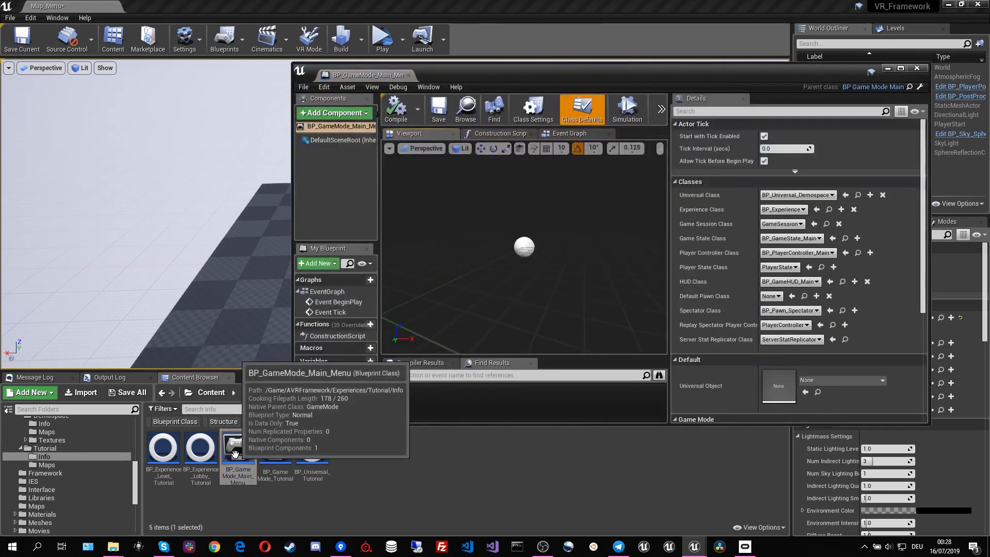
drag(743, 76, 624, 91)
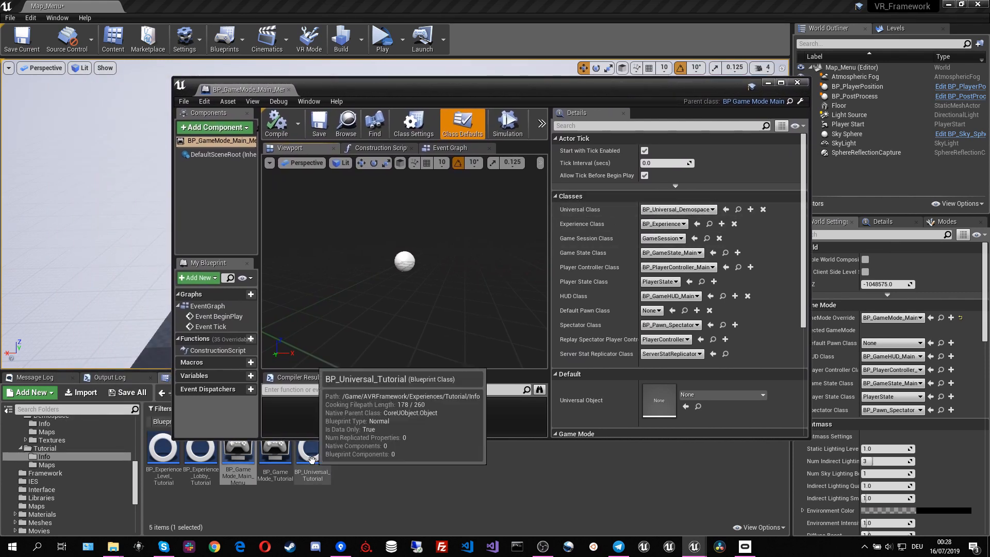
drag(312, 451, 665, 209)
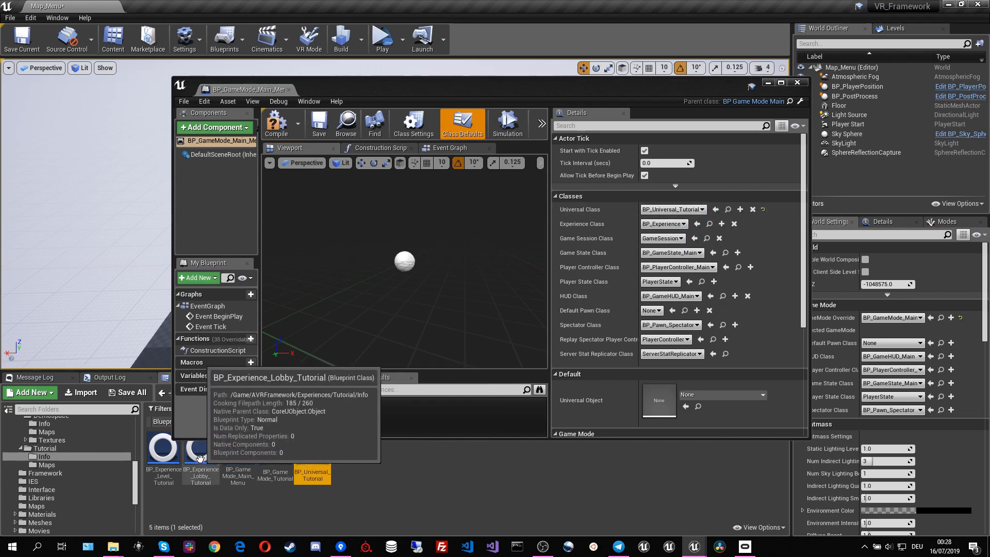
drag(200, 456, 660, 224)
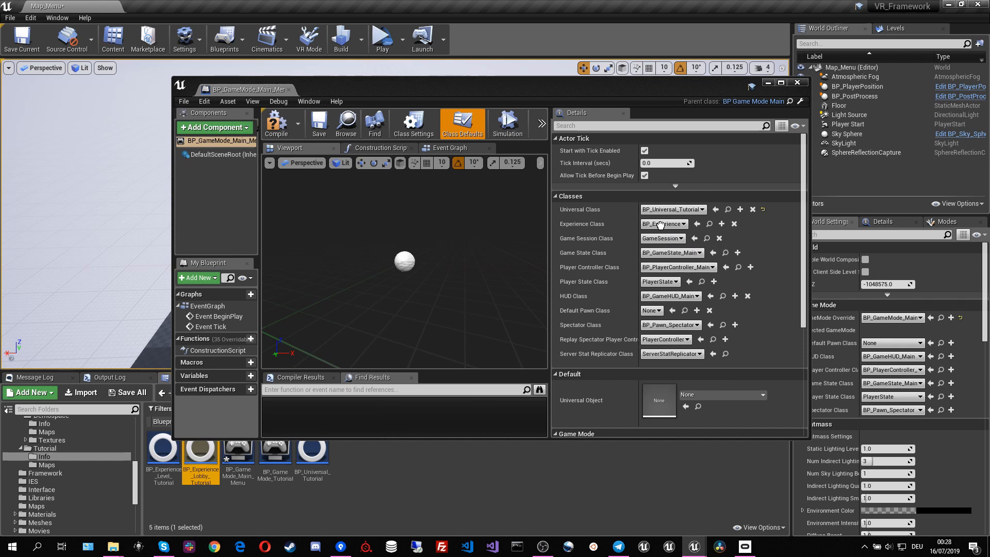
click(277, 128)
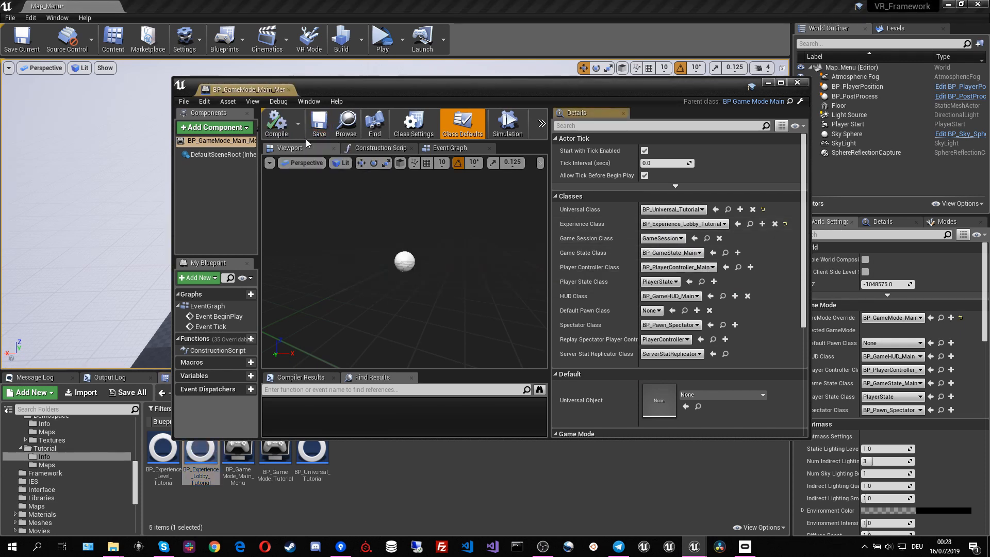
click(797, 83)
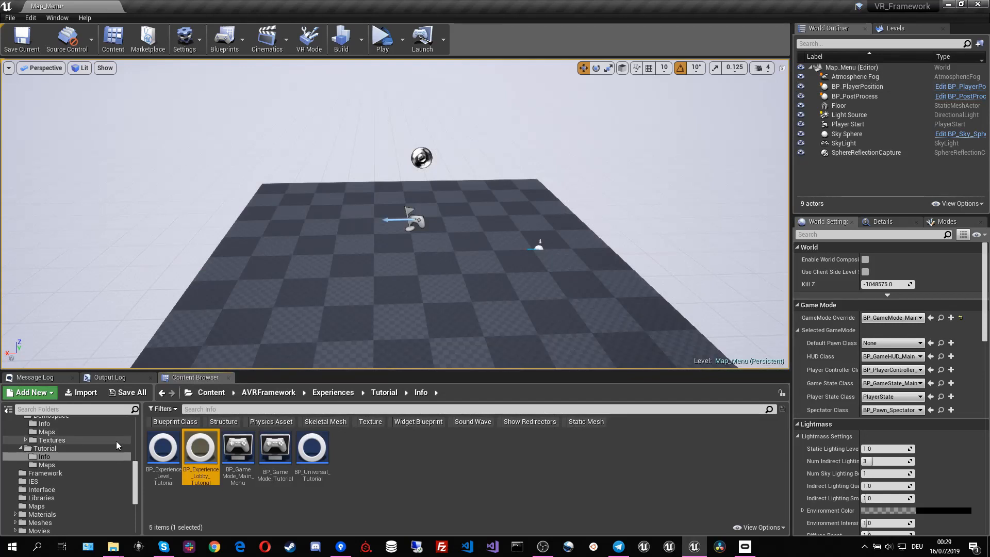
Open the Map_Menu_World level from the Tutorial/Maps folder, saving the changes to Map_Menu.
click(62, 463)
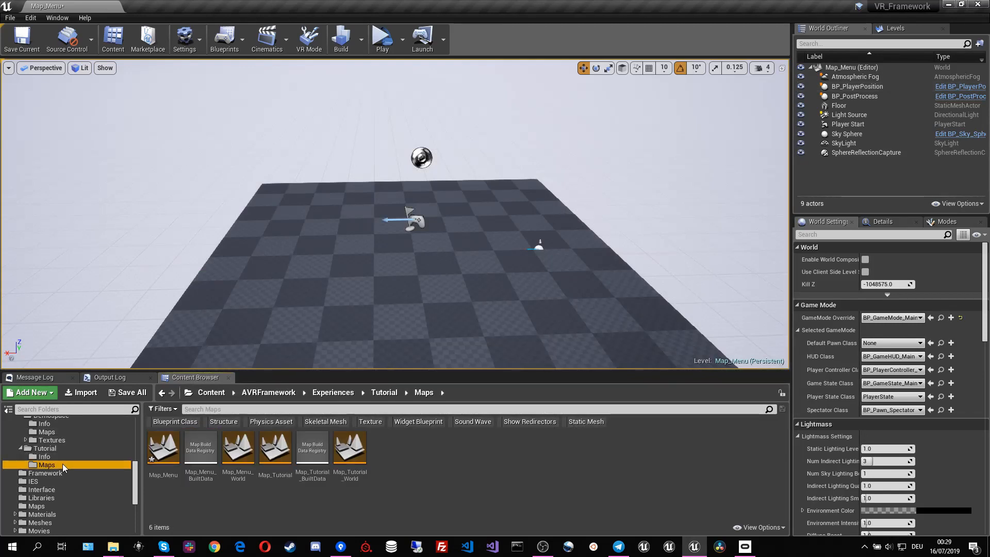
double_click(246, 451)
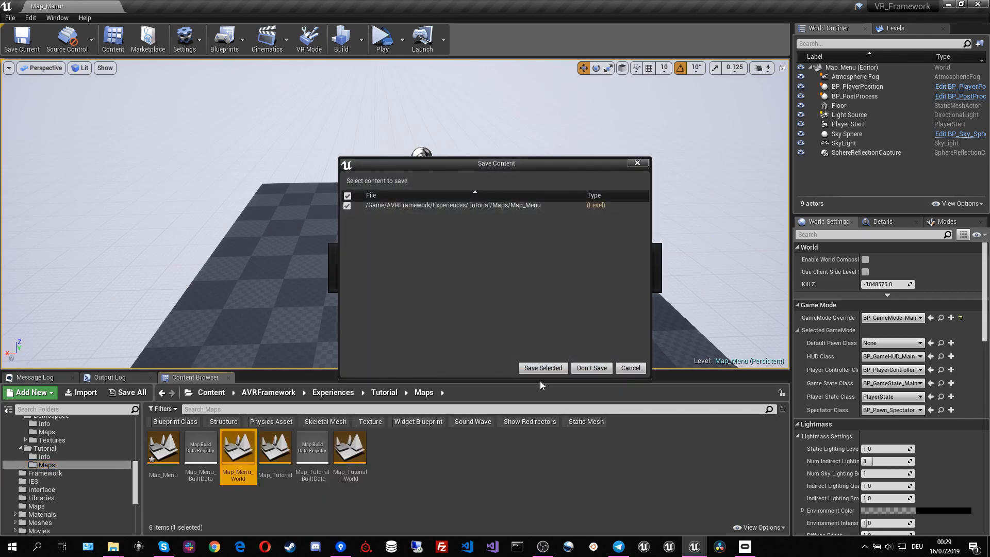
click(538, 370)
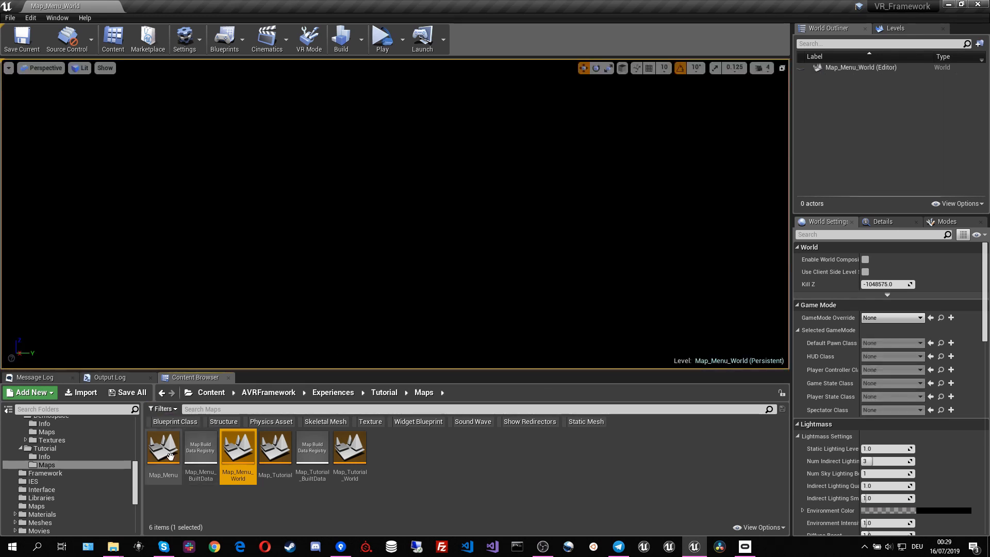
Add Map_Menu and the Map_Transition level from AVRFramework/Maps as sublevels of Map_Menu_World.
drag(170, 456, 857, 120)
click(895, 28)
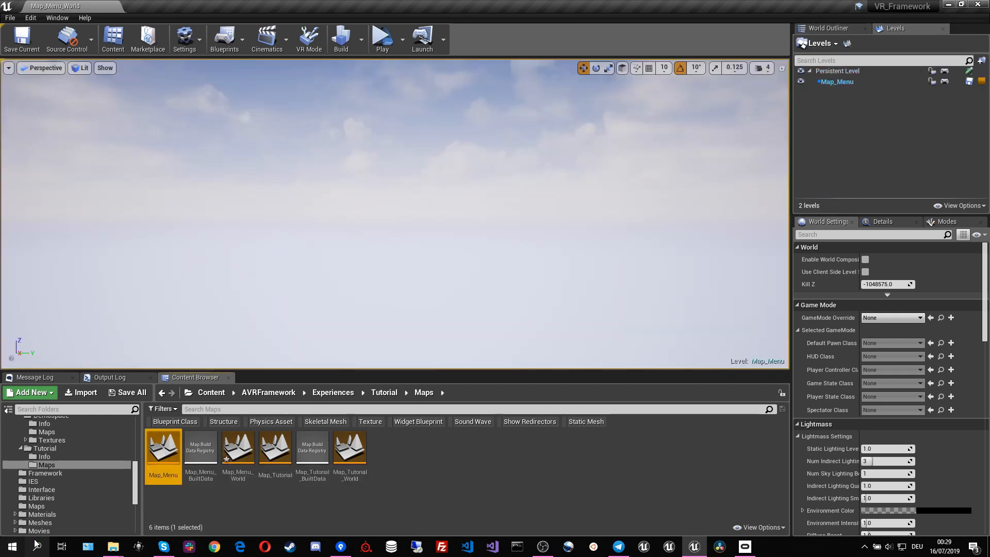
scroll(63, 490, down, 5)
scroll(64, 485, up, 5)
scroll(52, 466, down, 2)
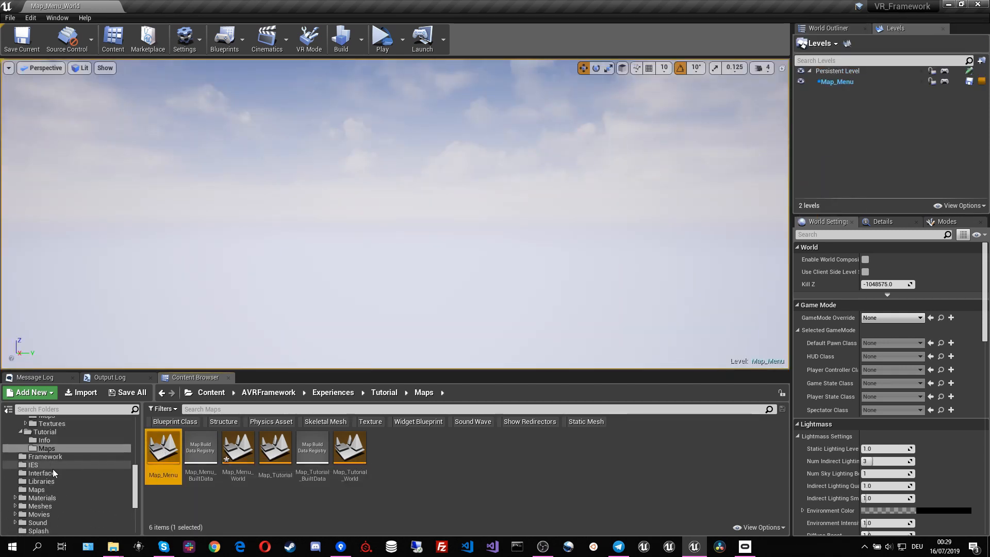
scroll(42, 479, up, 2)
click(40, 475)
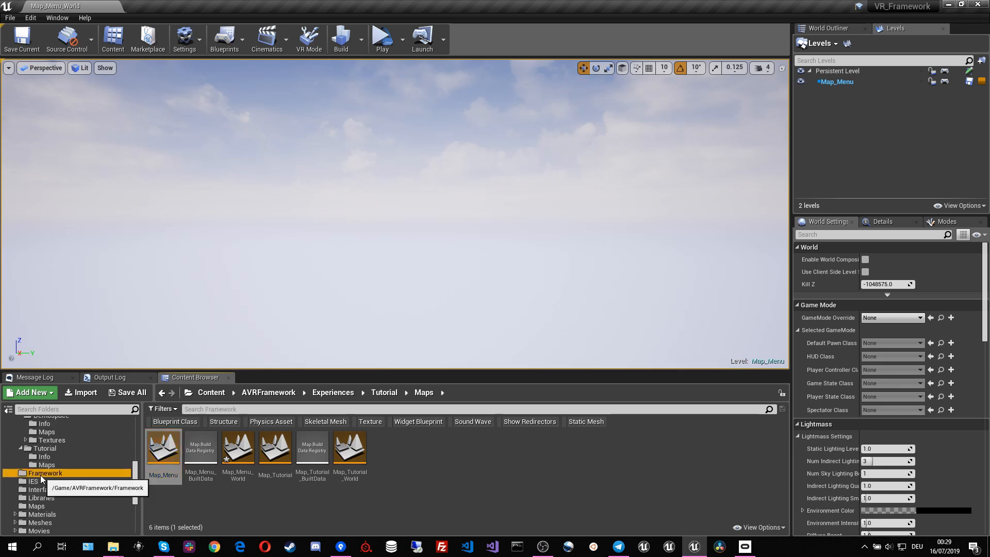
click(31, 506)
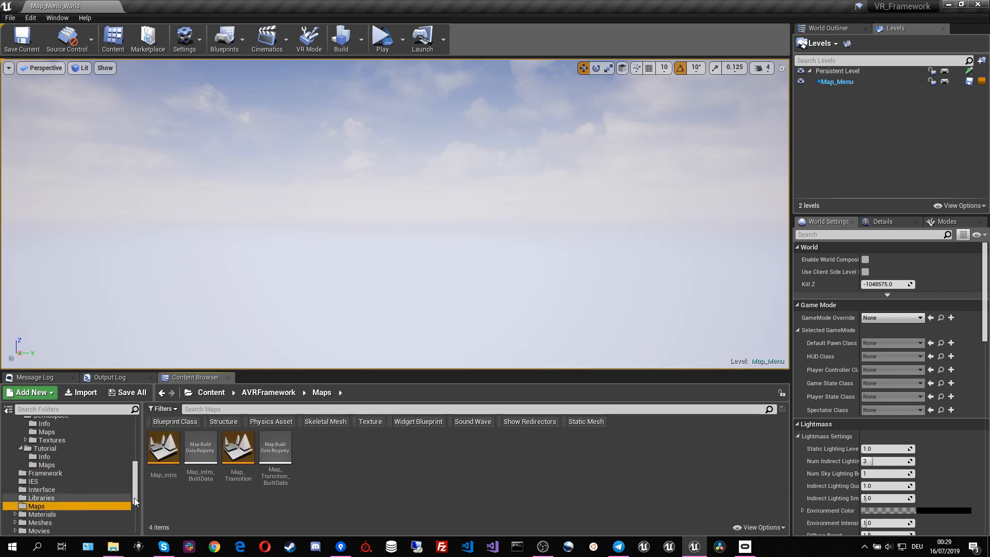
drag(238, 457, 856, 140)
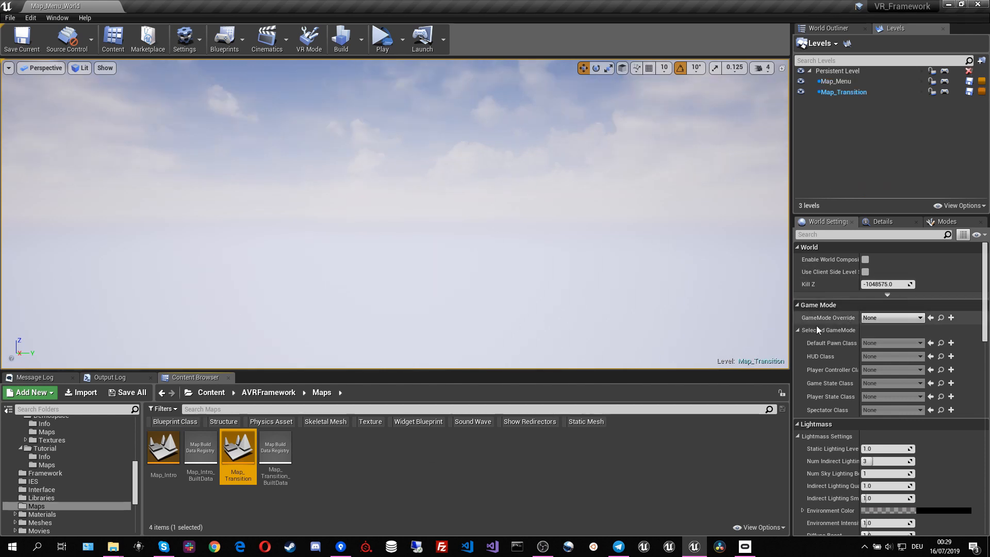
Set Map_Menu_World's GameMode Override to BP_GameMode_Main_Menu from the Tutorial/Info folder.
click(57, 463)
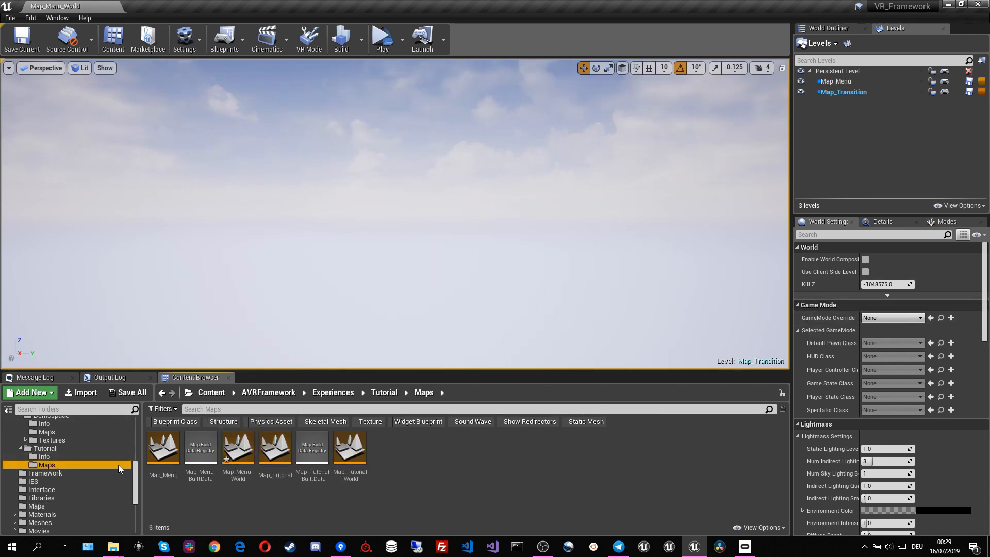
click(44, 457)
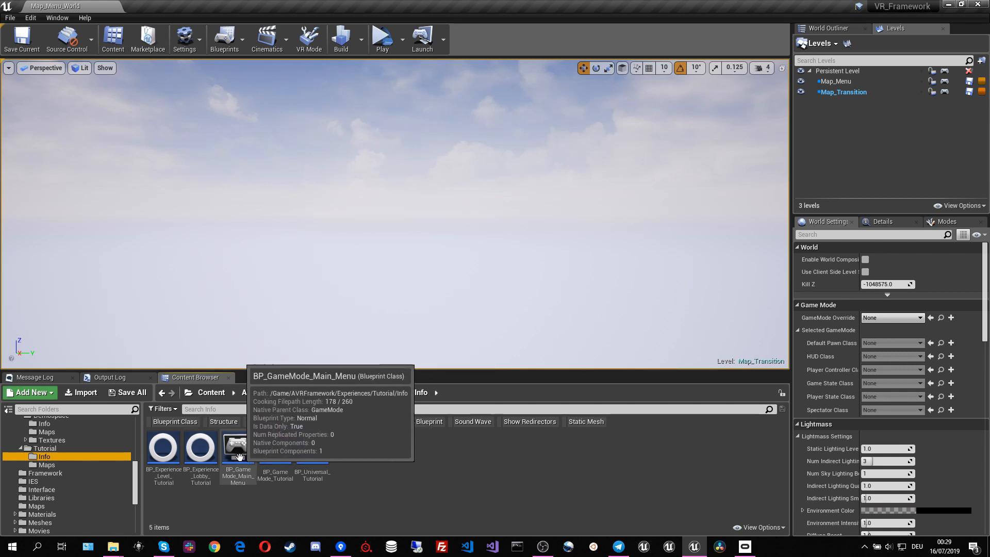
drag(240, 457, 880, 320)
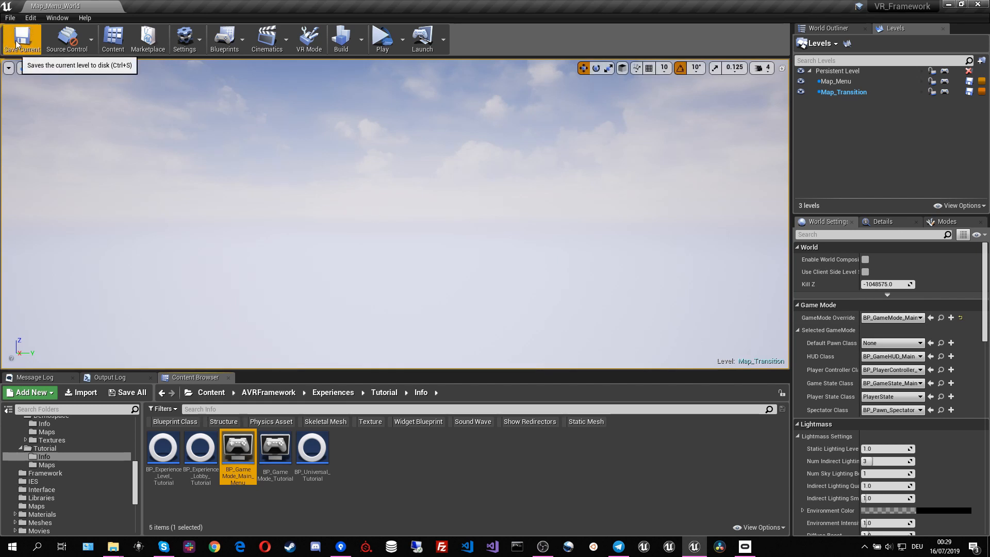
click(227, 500)
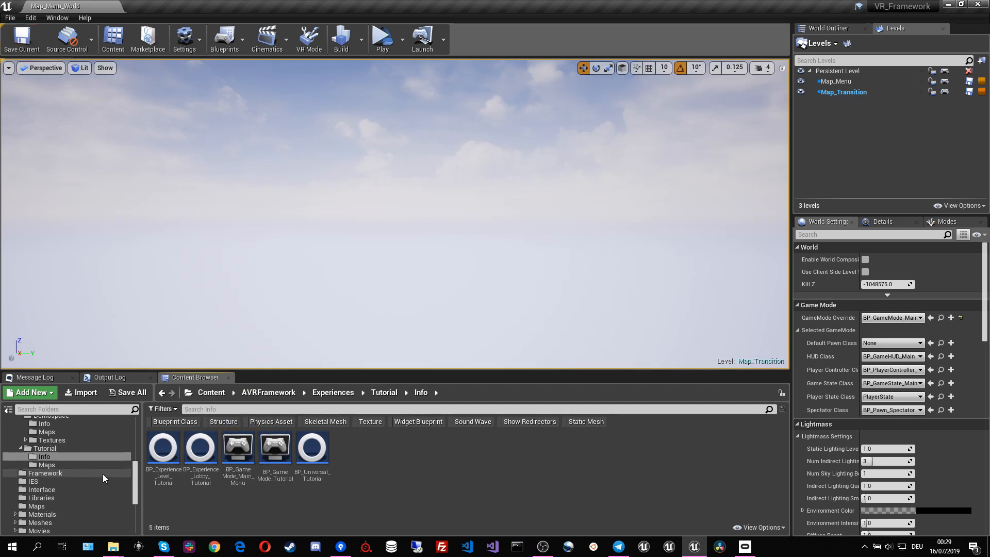
Save the current level while Map_Menu_World is open.
mouse_move(233, 268)
right_down()
mouse_move(233, 361)
mouse_move(233, 305)
mouse_move(408, 340)
mouse_move(393, 340)
mouse_move(424, 333)
mouse_move(419, 343)
mouse_move(336, 356)
mouse_move(232, 267)
right_up()
key(a)
key(s)
key(w)
key(d)
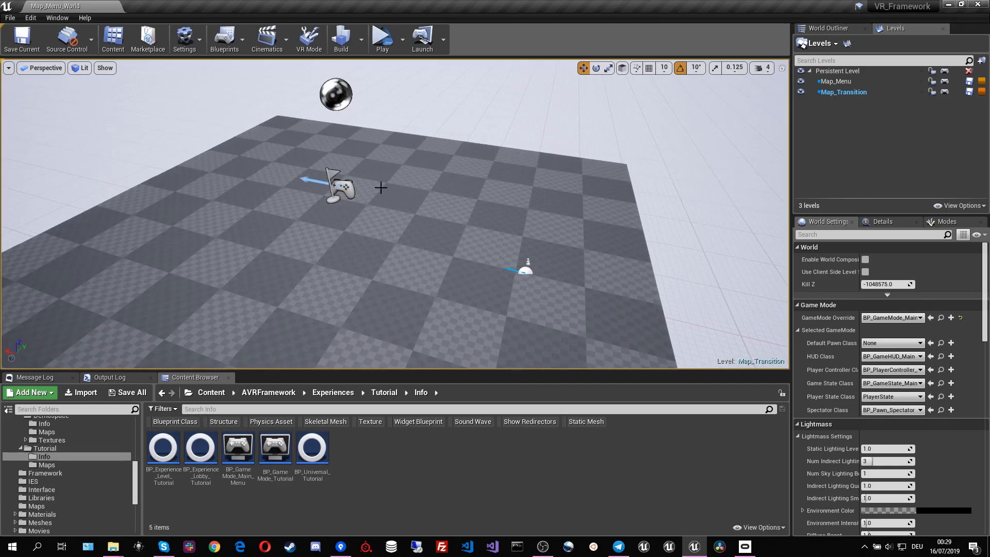
click(30, 39)
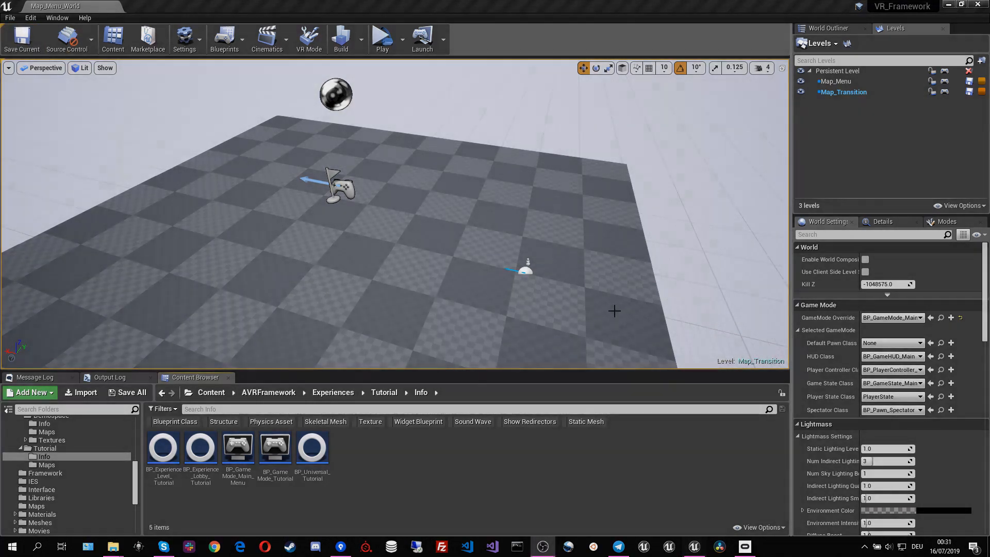
Reopen the Map_Menu level from the Tutorial/Maps folder, saving the changes to Map_Menu_World.
scroll(591, 303, down, 5)
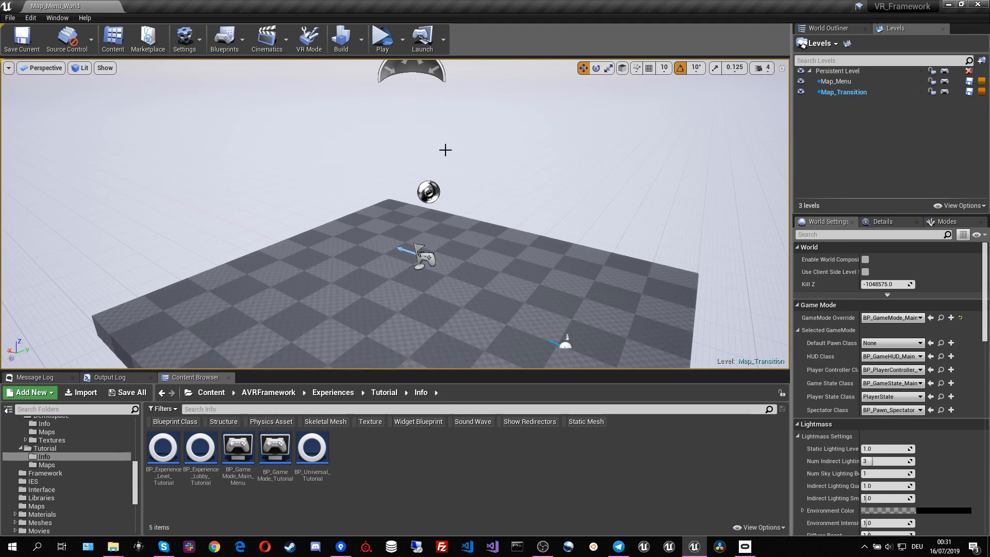
click(36, 465)
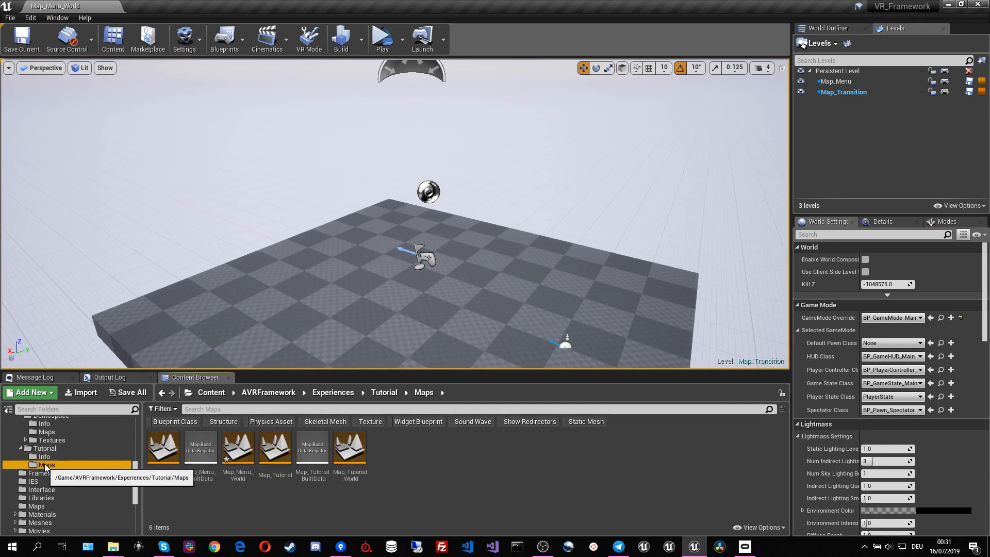
double_click(166, 450)
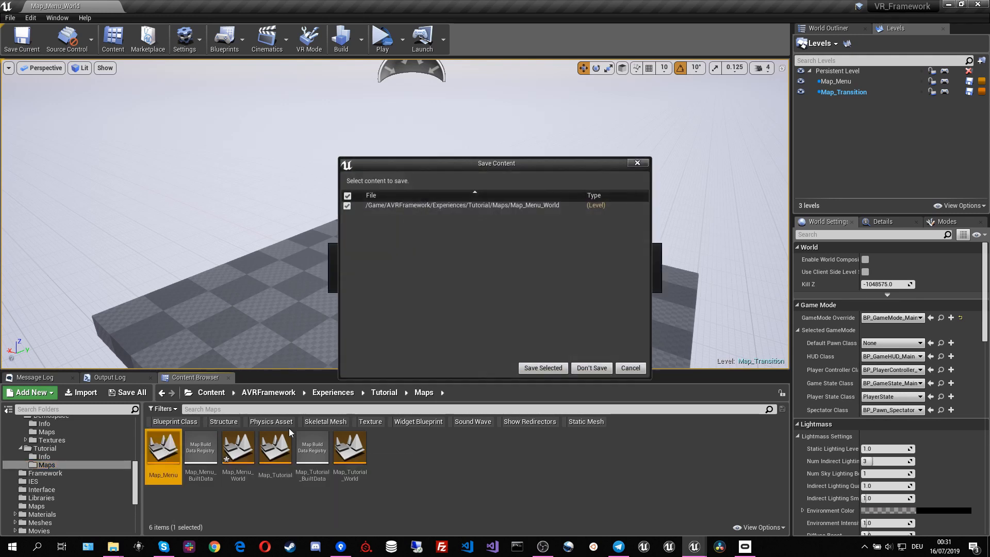
click(558, 369)
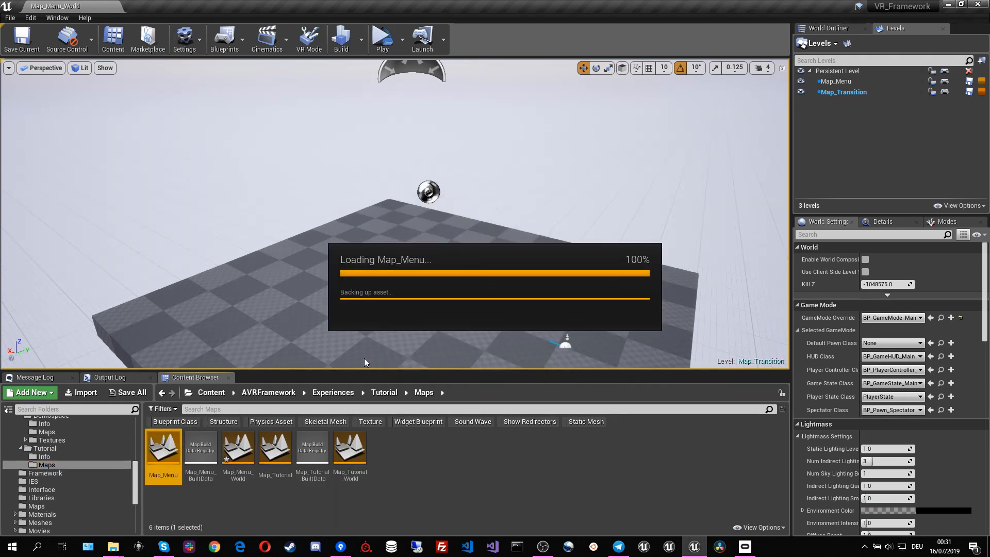
Delete the Sky Sphere and Atmospheric Fog actors from Map_Menu.
right_drag(560, 160, 561, 161)
click(506, 126)
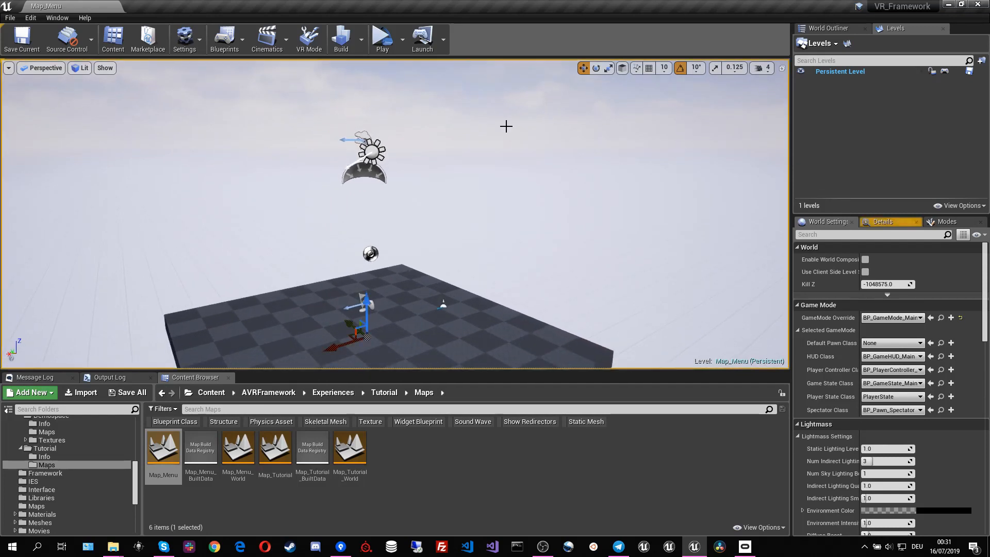
click(843, 32)
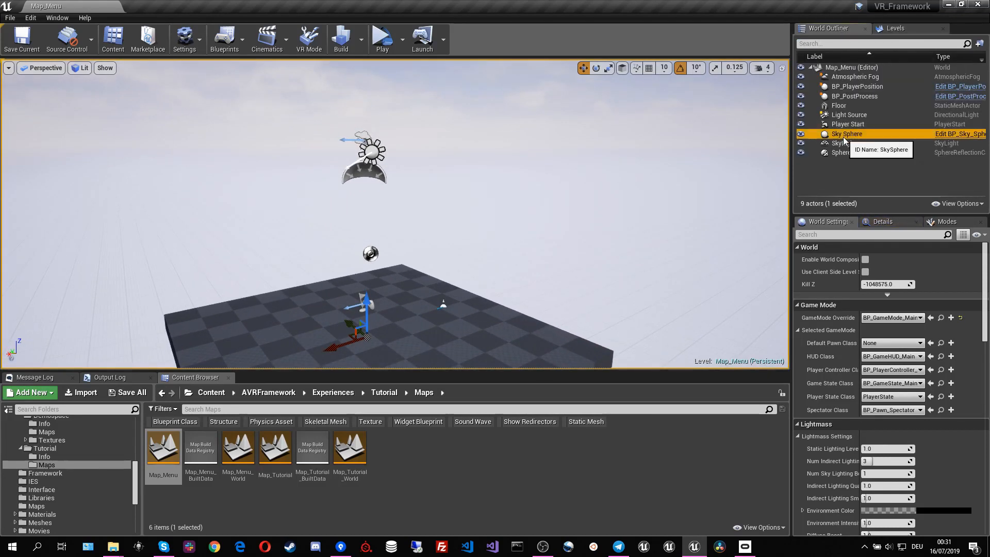
key(Delete)
click(852, 78)
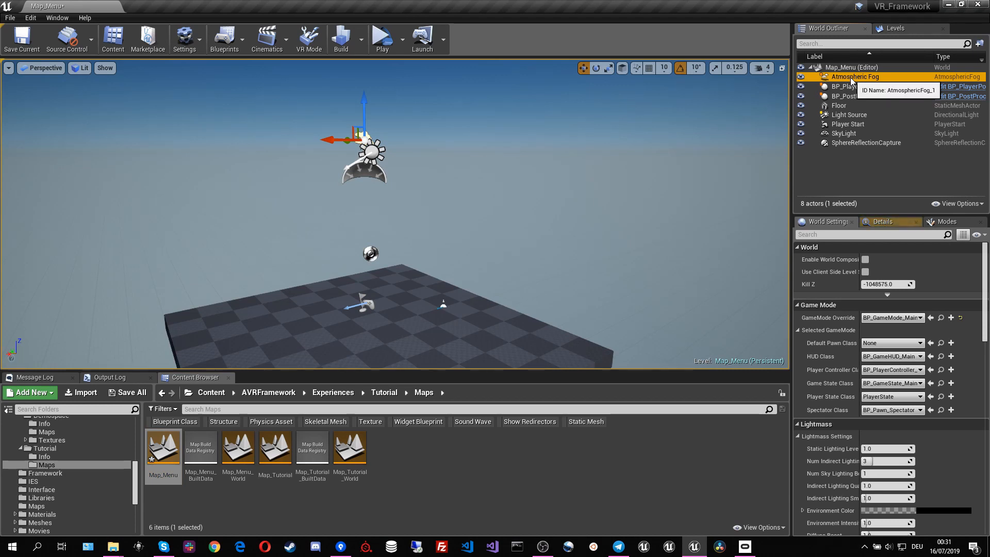
key(Delete)
right_drag(521, 188, 454, 253)
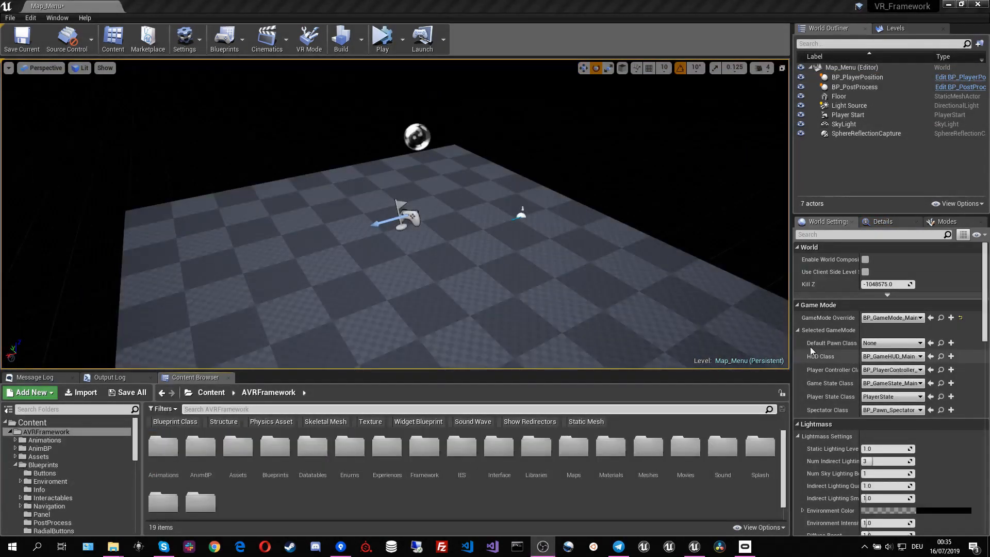
mouse_move(471, 284)
right_down()
mouse_move(433, 281)
mouse_move(474, 279)
mouse_move(477, 289)
right_up()
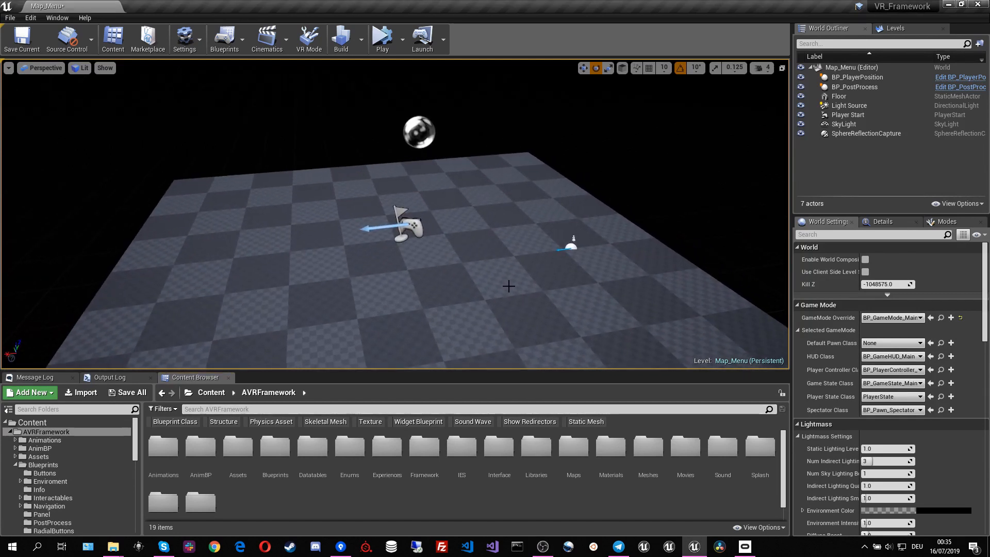
Open BP_Universal_Tutorial from the Tutorial/Info folder and set its Lobby to BP_Experience_Lobby_Tutorial.
scroll(63, 474, down, 5)
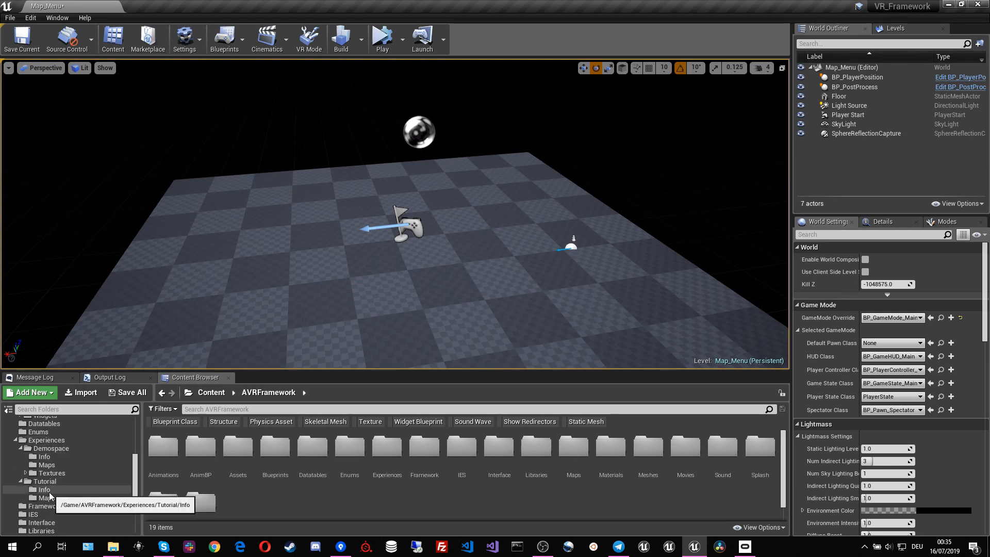
click(48, 491)
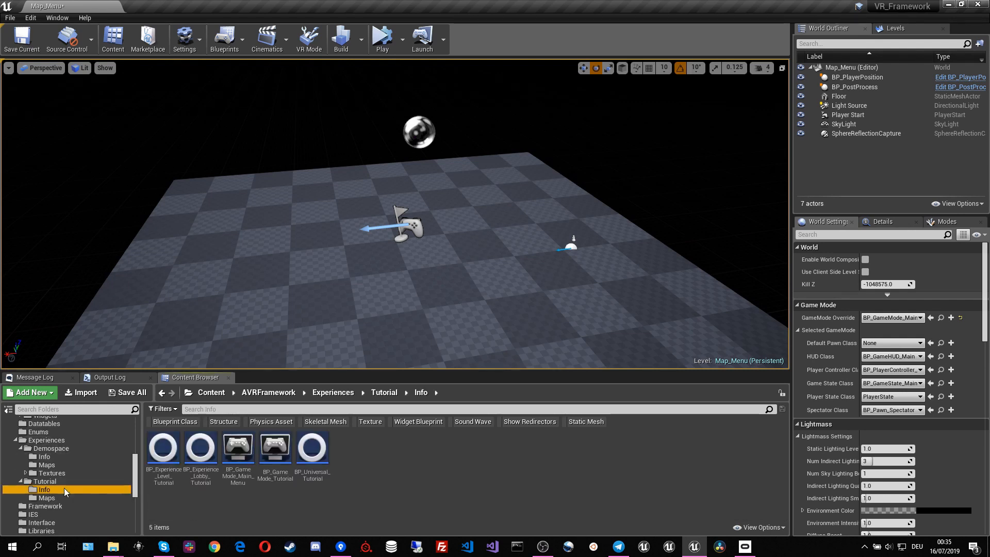
double_click(315, 454)
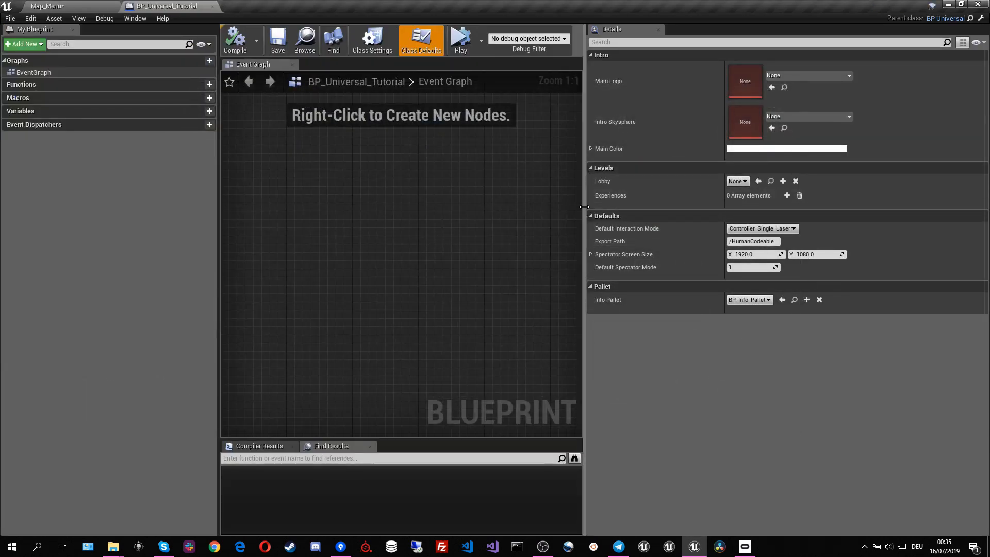
drag(584, 207, 526, 207)
click(701, 181)
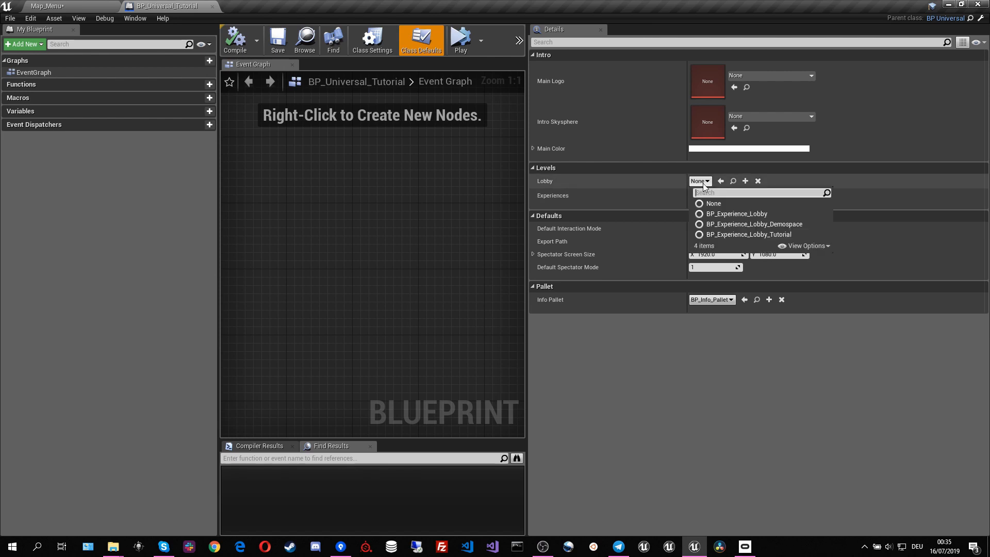
click(736, 234)
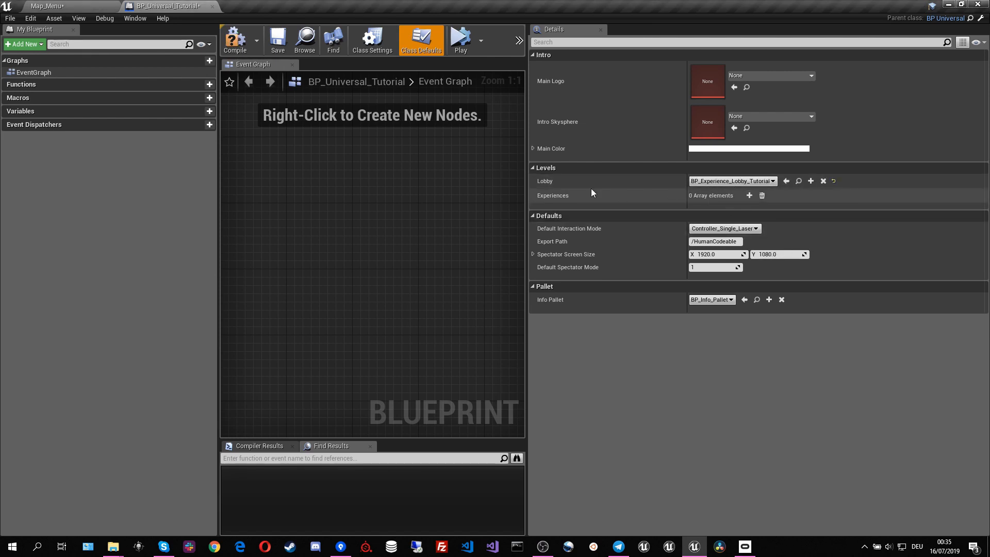
Add an Experiences element set to BP_Experience_Level_Tutorial, then compile and close BP_Universal_Tutorial.
click(750, 196)
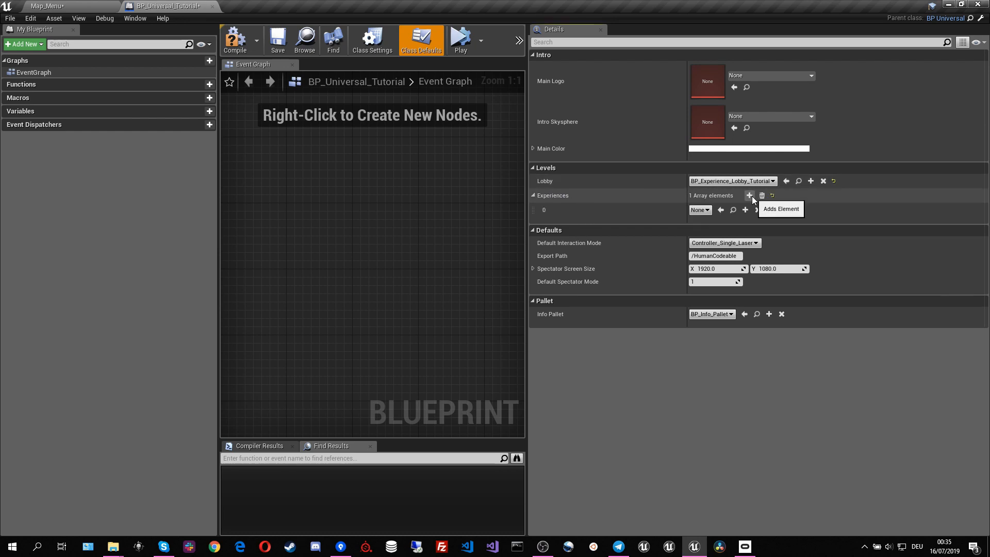
click(700, 210)
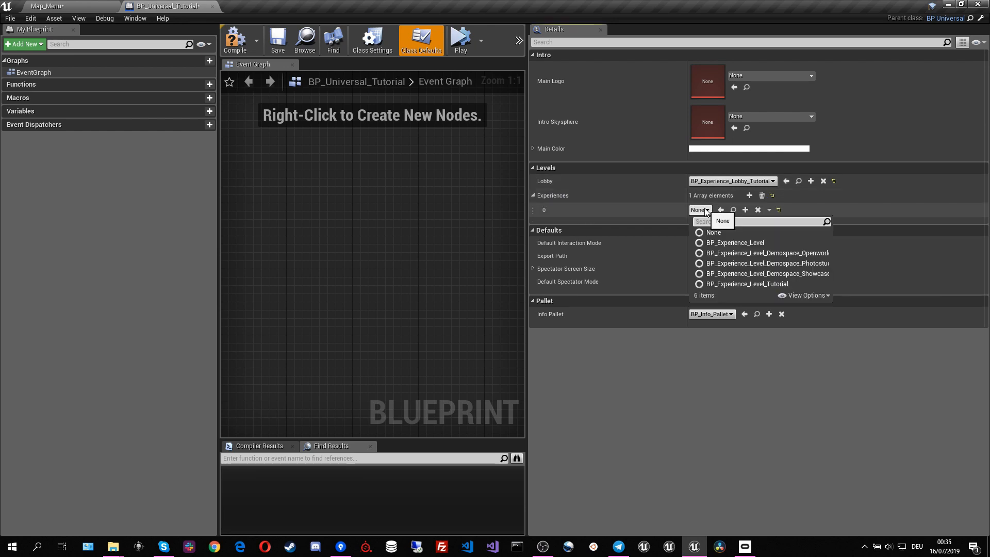
click(728, 284)
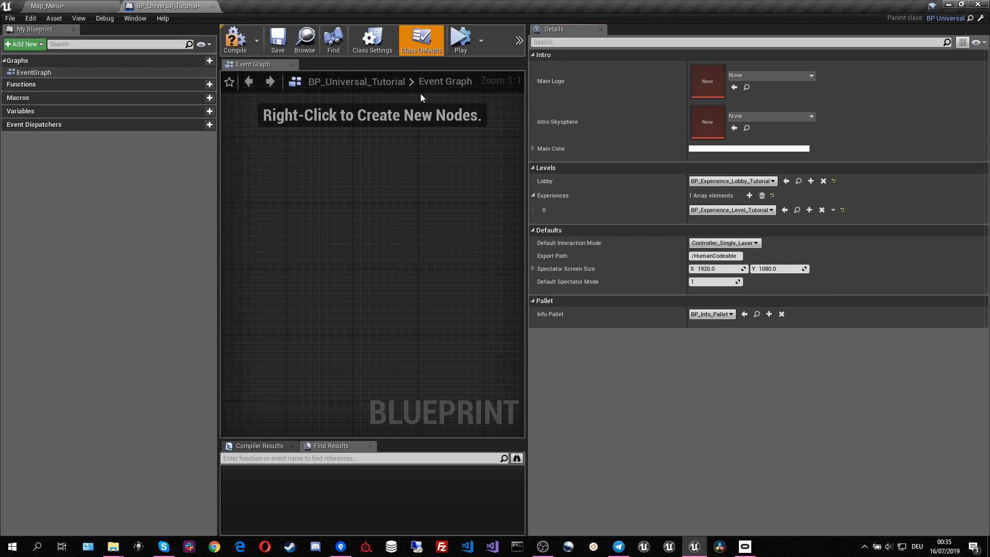
click(244, 46)
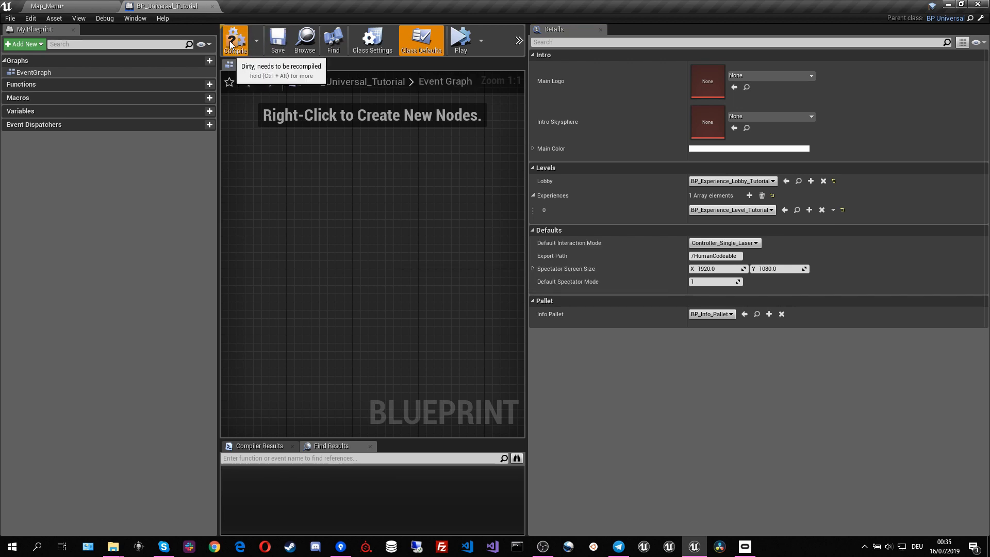
click(212, 7)
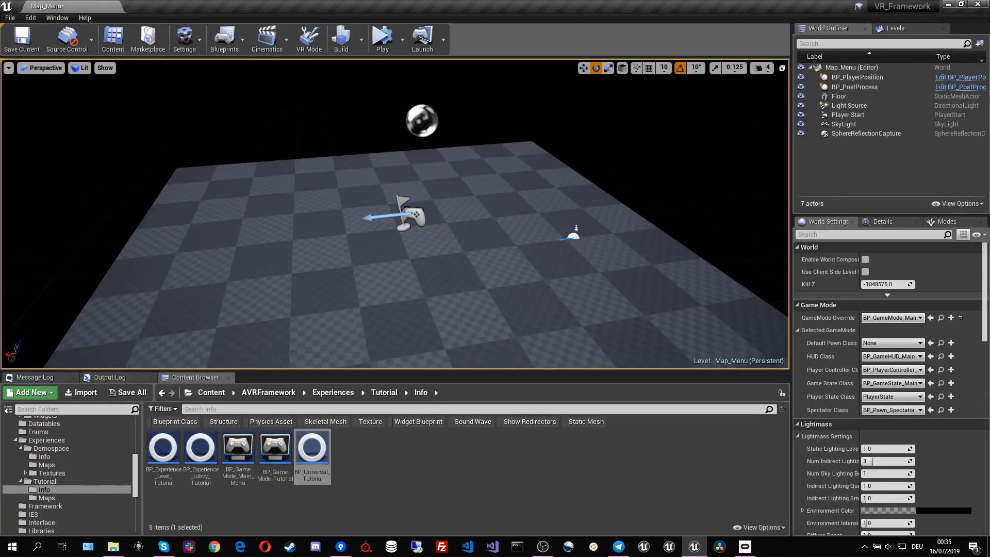
Search the whole Content folder for "panel" and place a BP_Panel_Coordinator on the floor of Map_Menu.
key(w)
right_drag(395, 214, 347, 201)
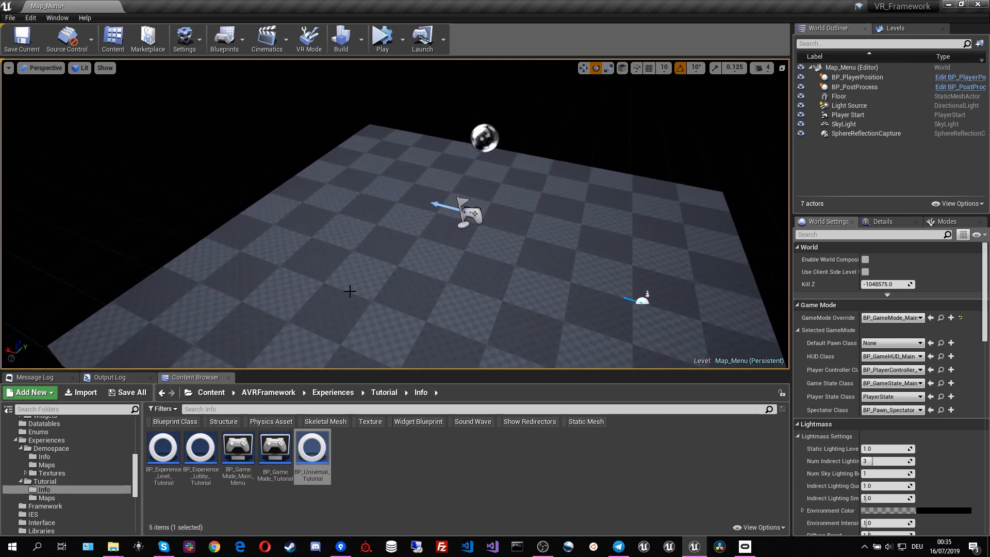
scroll(72, 435, up, 5)
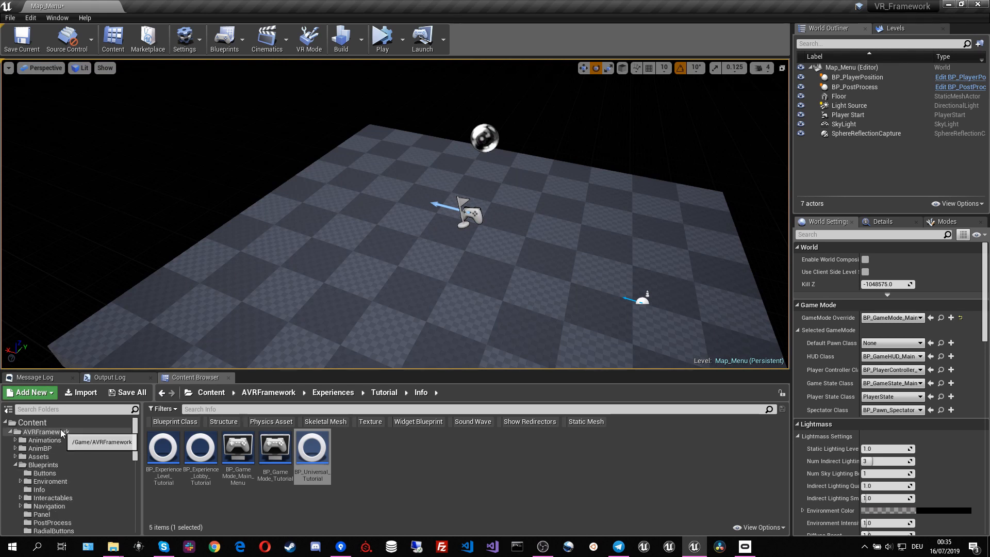
click(120, 418)
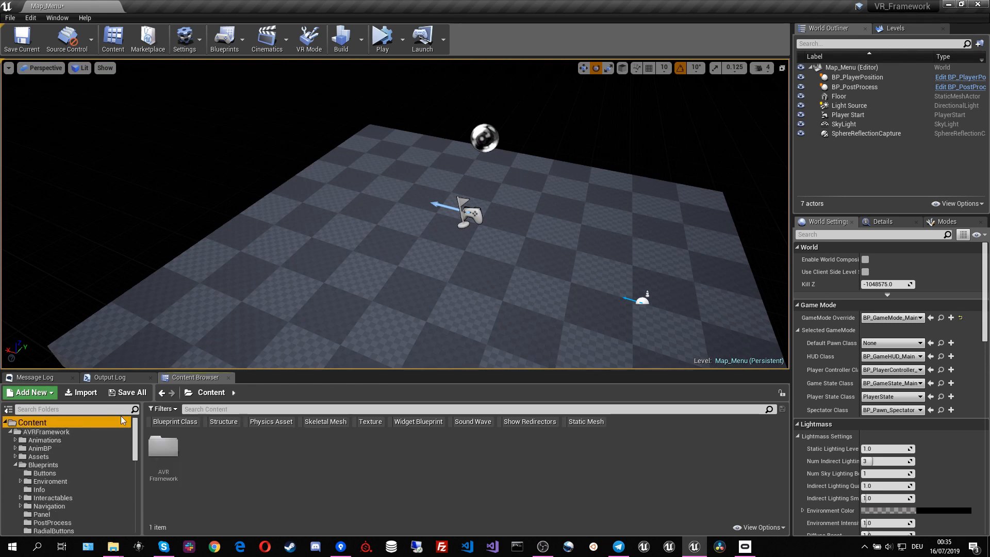
click(203, 410)
text(panel)
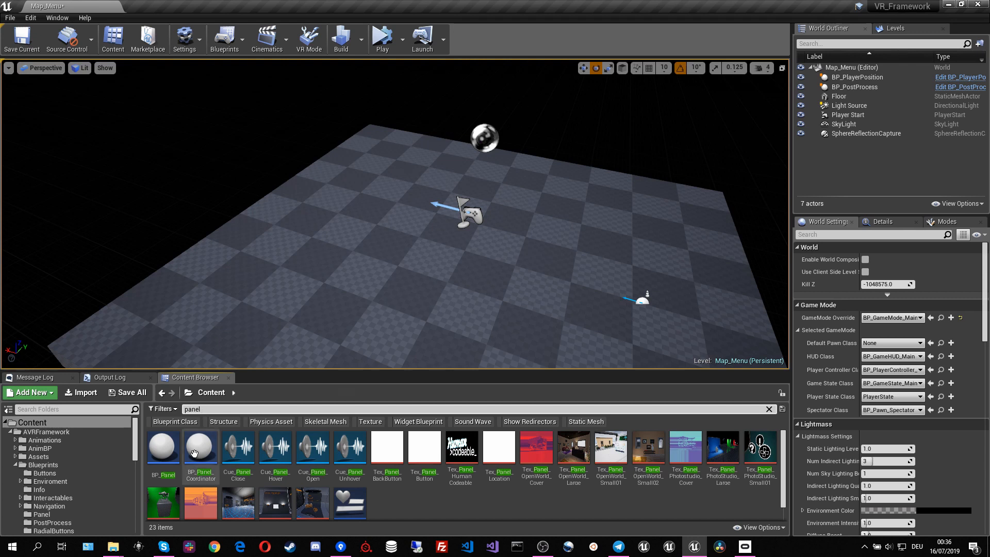
drag(195, 453, 318, 213)
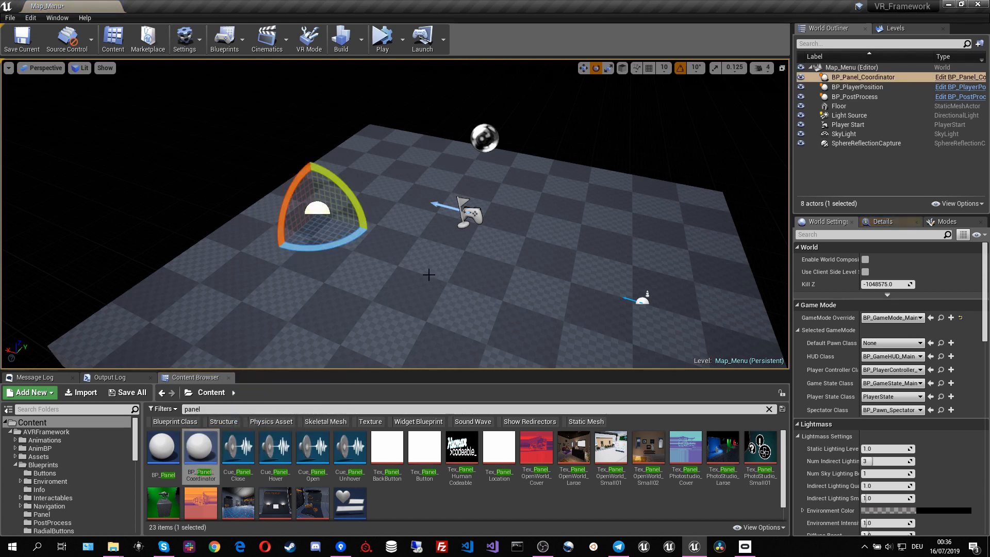
Run the level to examine which way the spawned panel faces, then stop it.
right_drag(428, 275, 397, 294)
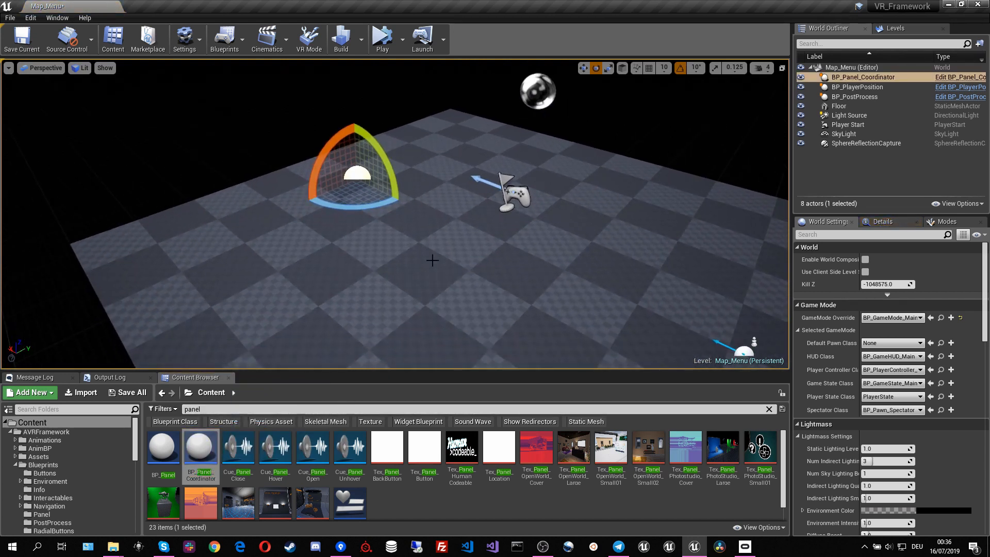
click(382, 48)
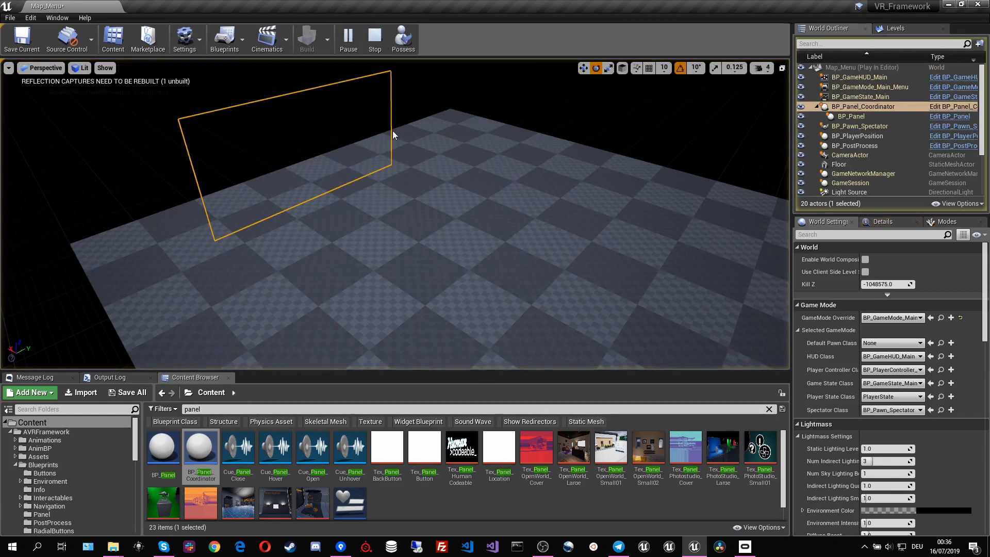
right_drag(309, 193, 405, 194)
click(379, 50)
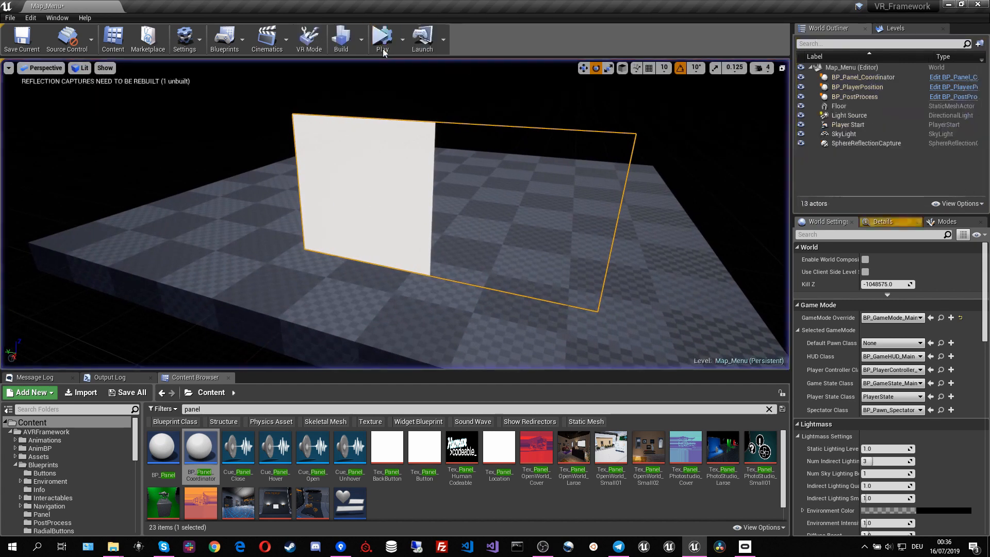
Turn BP_Panel_Coordinator around its vertical axis so the panel's front faces the player start.
key(a)
right_drag(447, 133, 510, 133)
click(271, 196)
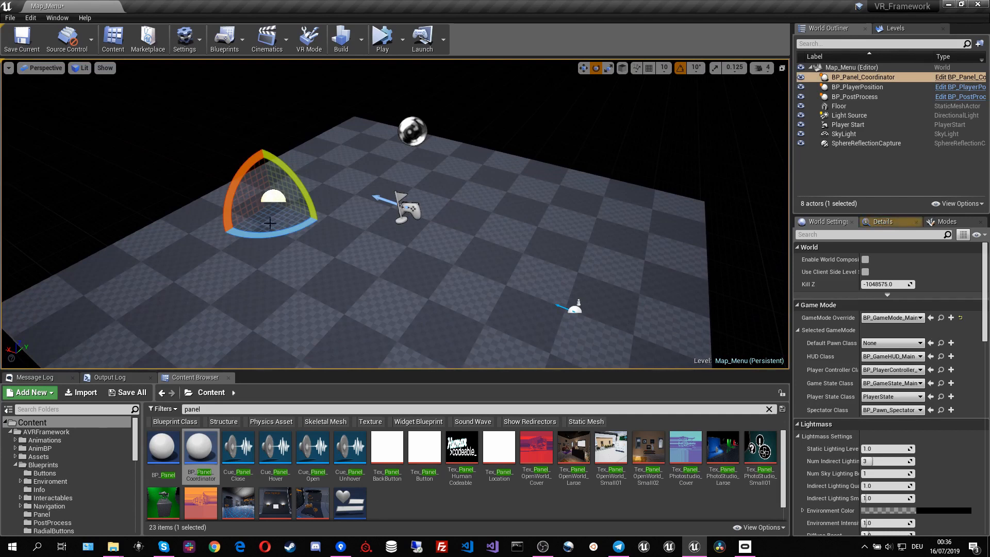
drag(238, 228, 215, 241)
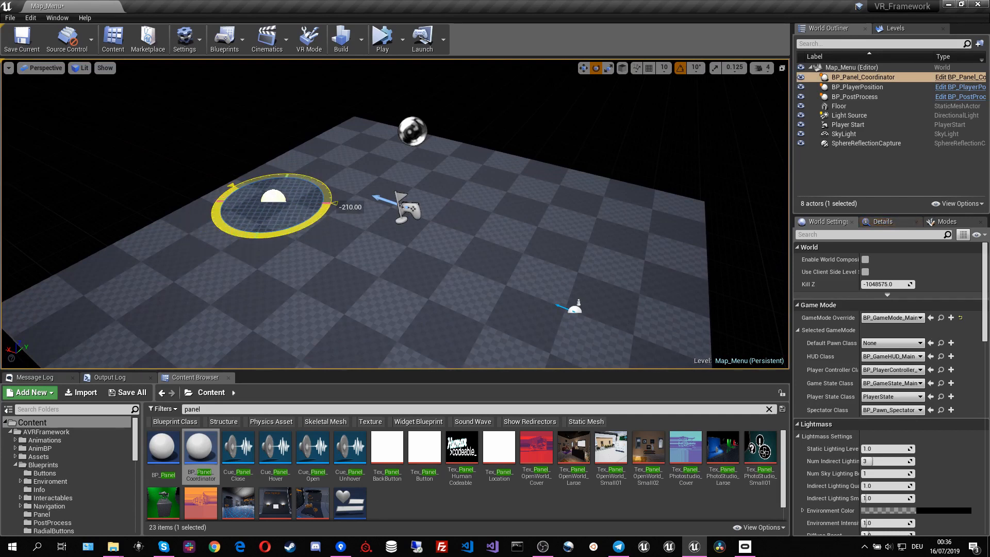
Run the level again to check the rotated panel's orientation, then stop it.
click(380, 46)
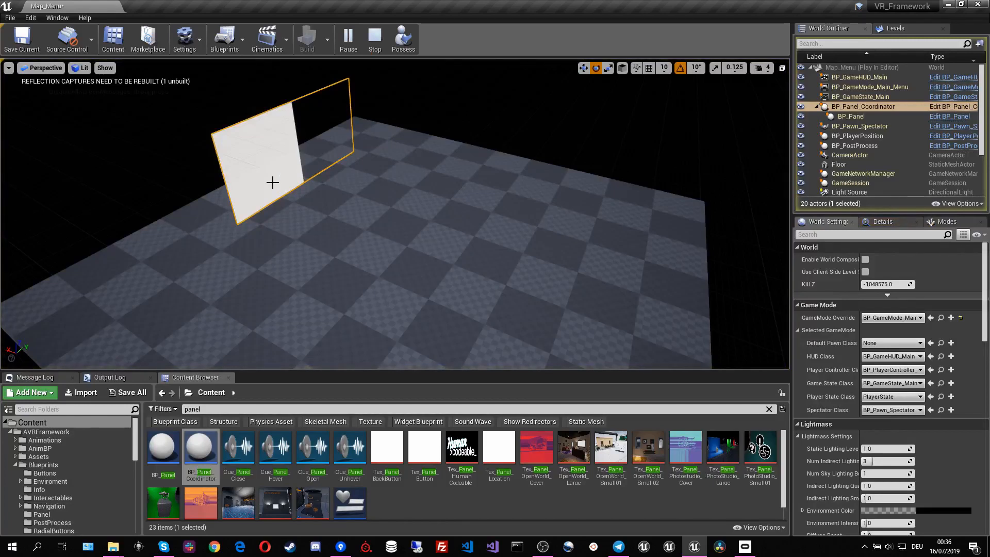
click(372, 42)
right_drag(357, 193, 368, 184)
key(w)
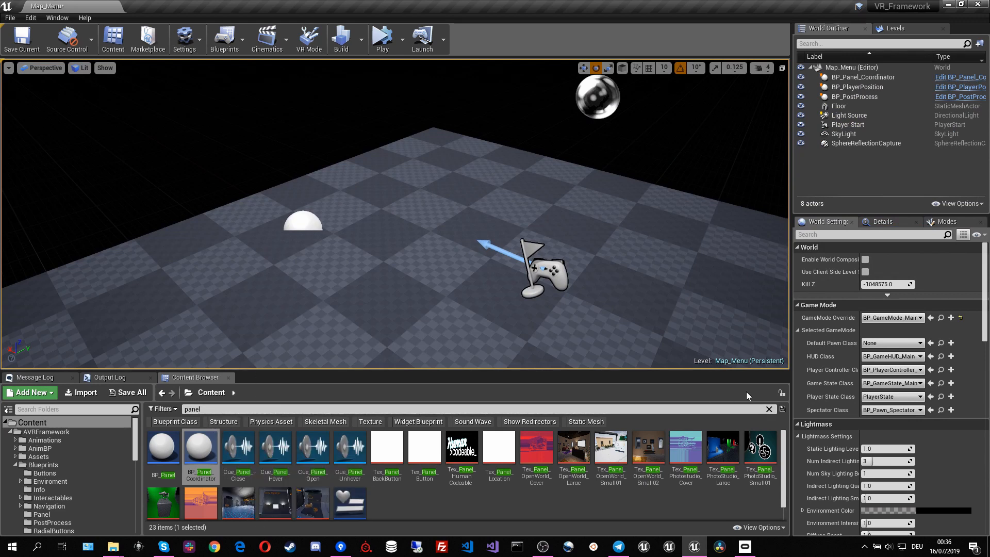
Clear the asset search and open BP_Experience_Level_Tutorial from the Tutorial/Info folder in its own enlarged floating window.
click(769, 408)
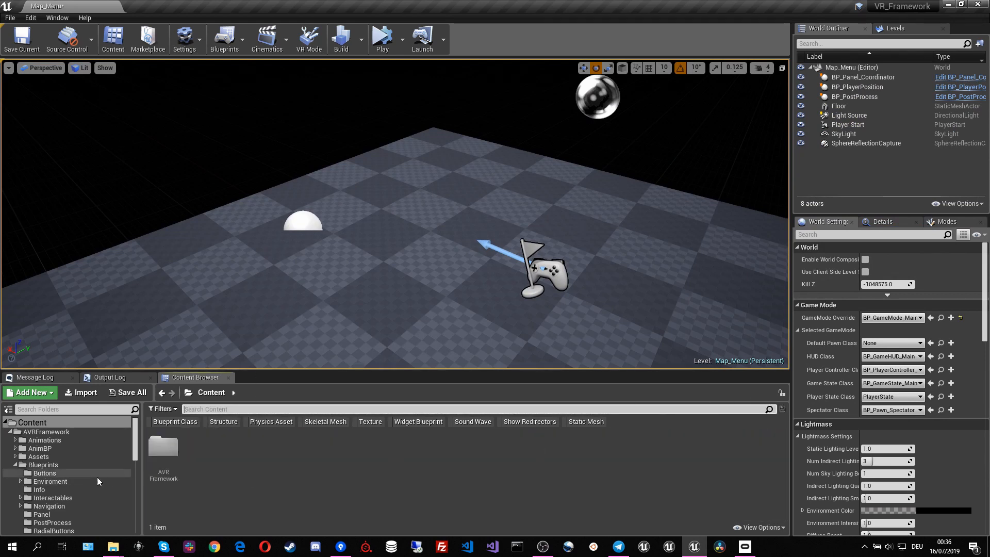
scroll(93, 478, down, 5)
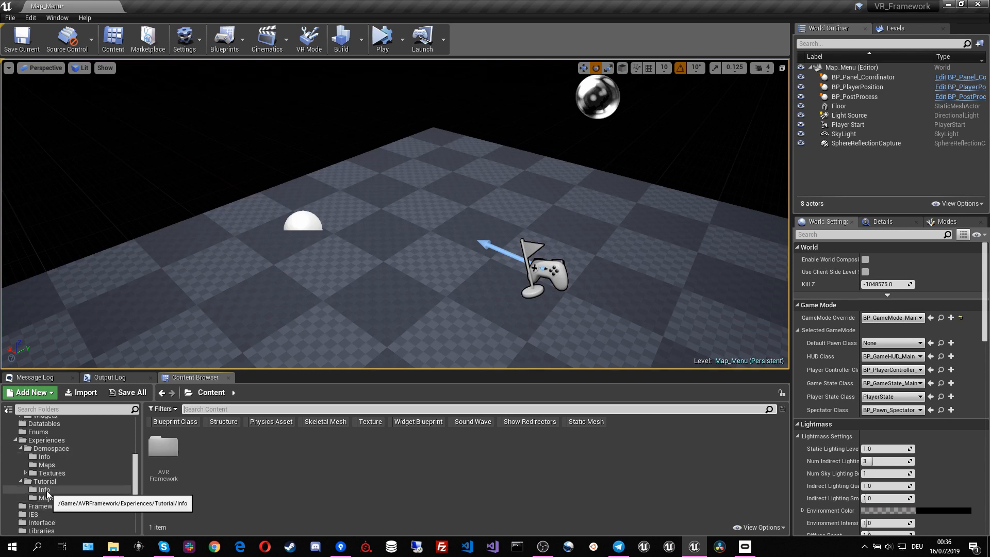
click(46, 490)
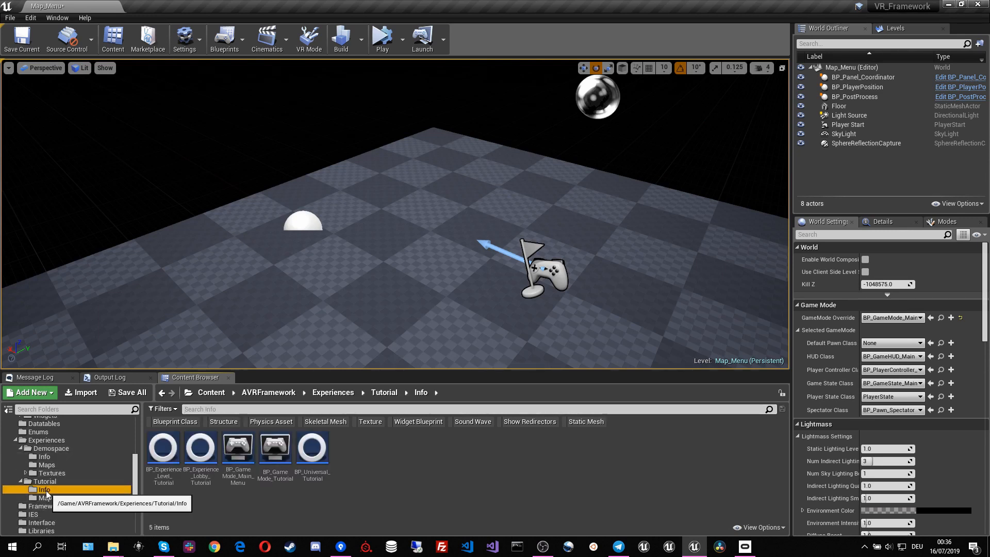
double_click(163, 448)
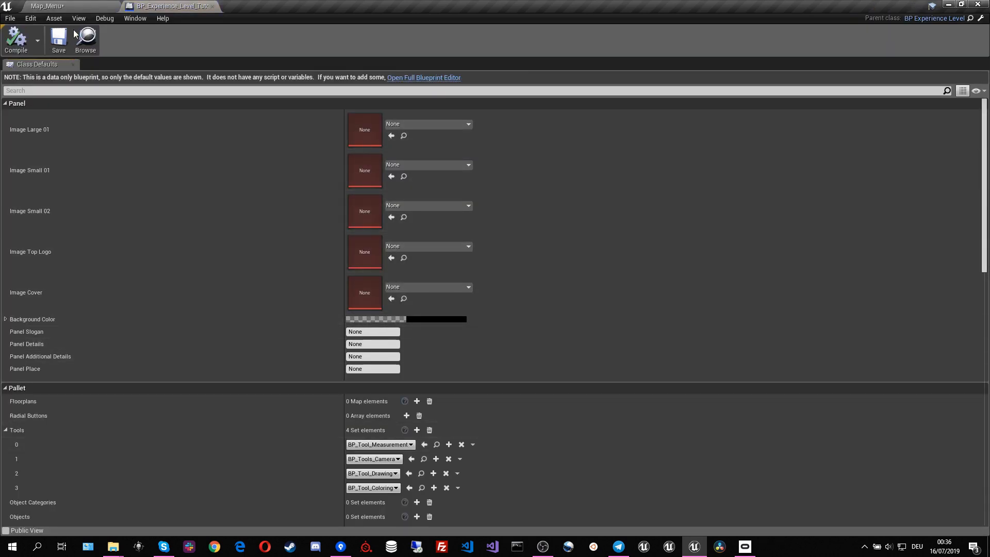
drag(153, 10, 418, 90)
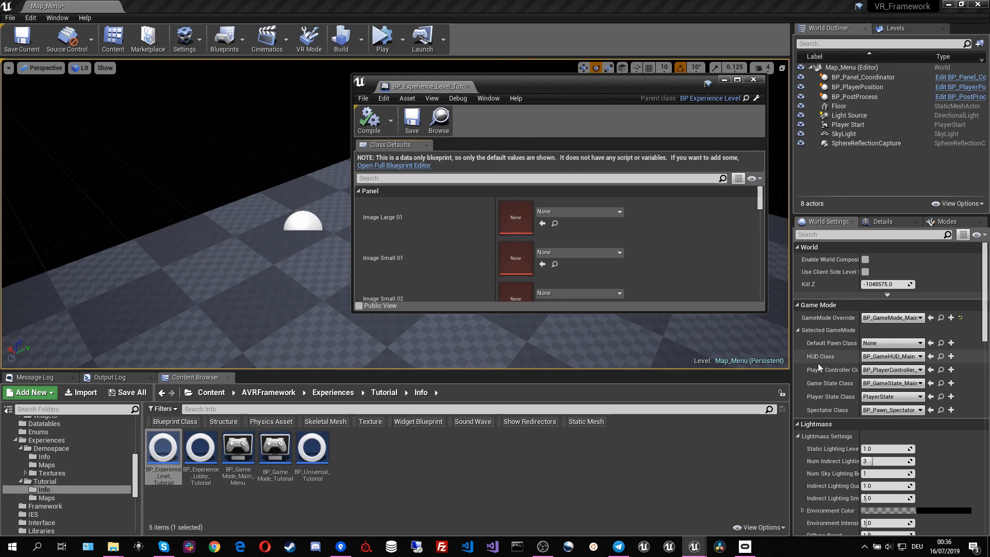
drag(765, 312, 904, 451)
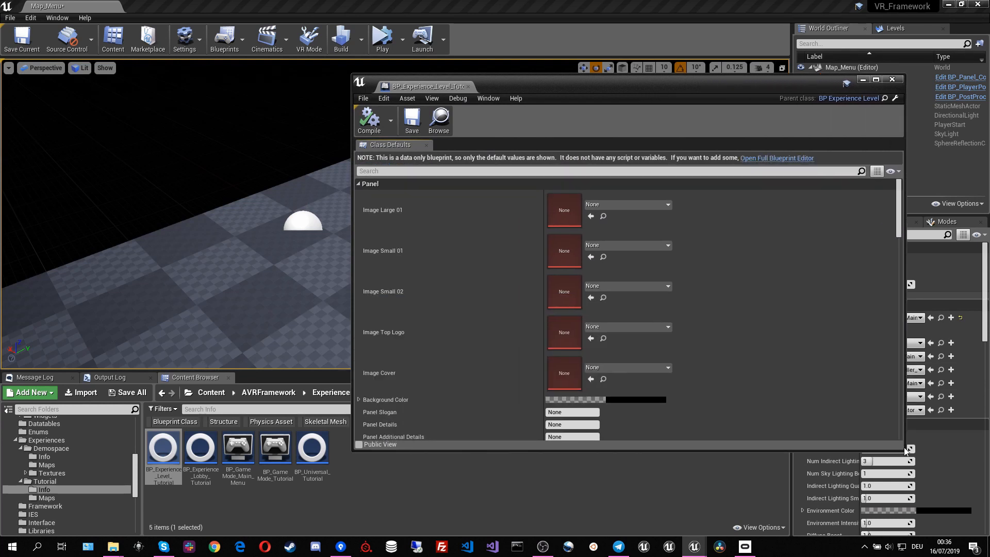
Open BP_Experience_Level_Demospace_Showcase from the Demospace/Info folder in a separate window beside the tutorial blueprint.
click(52, 458)
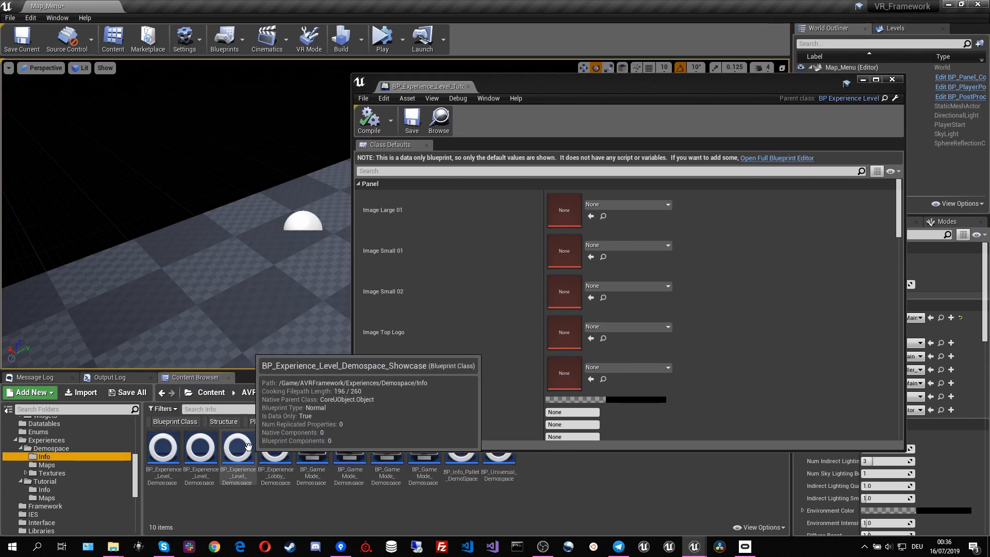
double_click(238, 446)
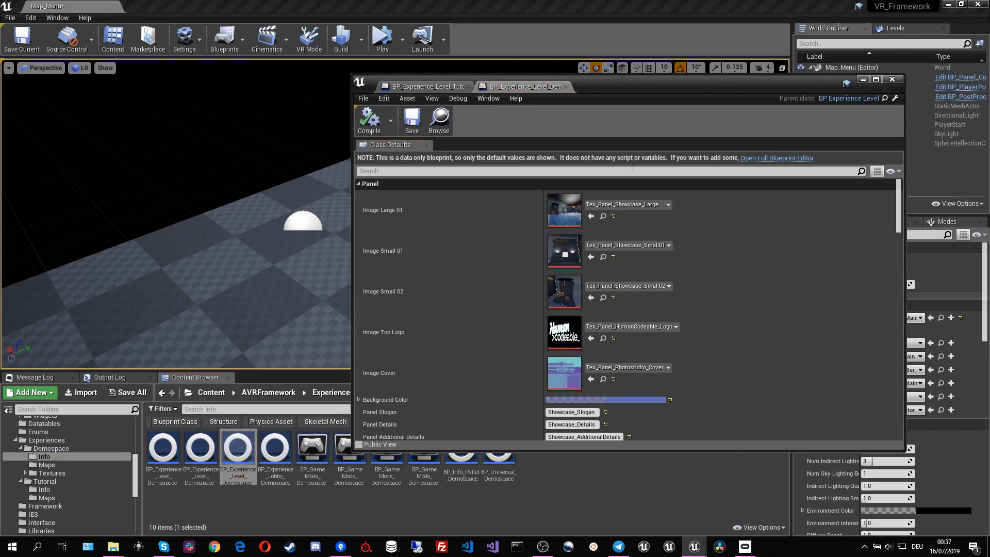
drag(525, 88, 100, 175)
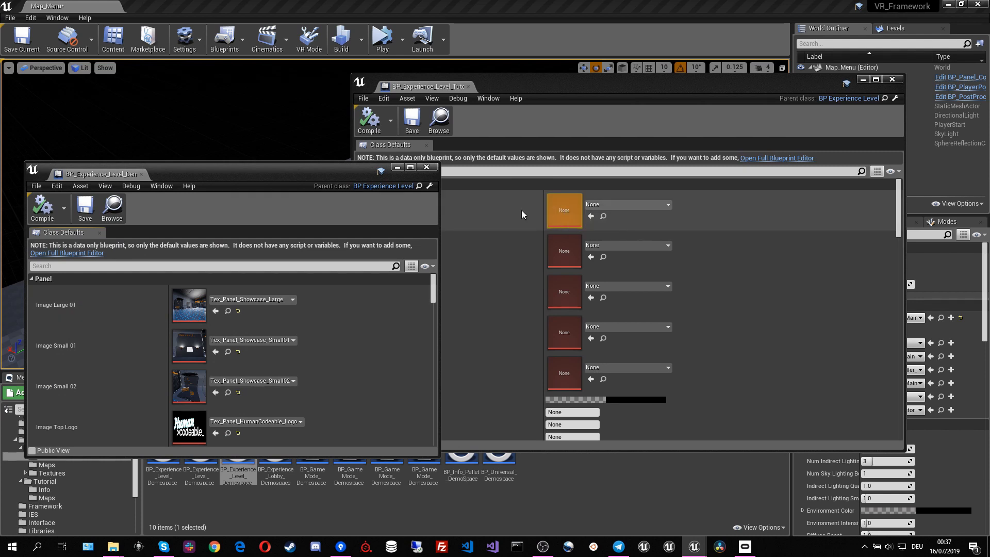
Copy Image Large 01 (Tex_Panel_Showcase_Large) and Image Small 01 (Tex_Panel_Showcase_Small01) from the Showcase blueprint into BP_Experience_Level_Tutorial.
click(461, 214)
right_click(460, 214)
click(481, 225)
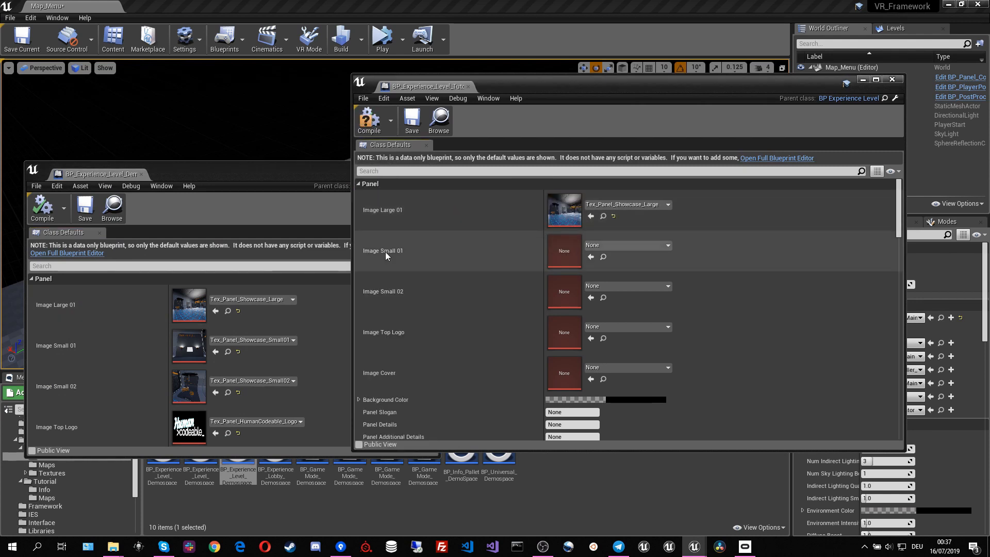
right_click(62, 342)
click(88, 344)
right_click(492, 256)
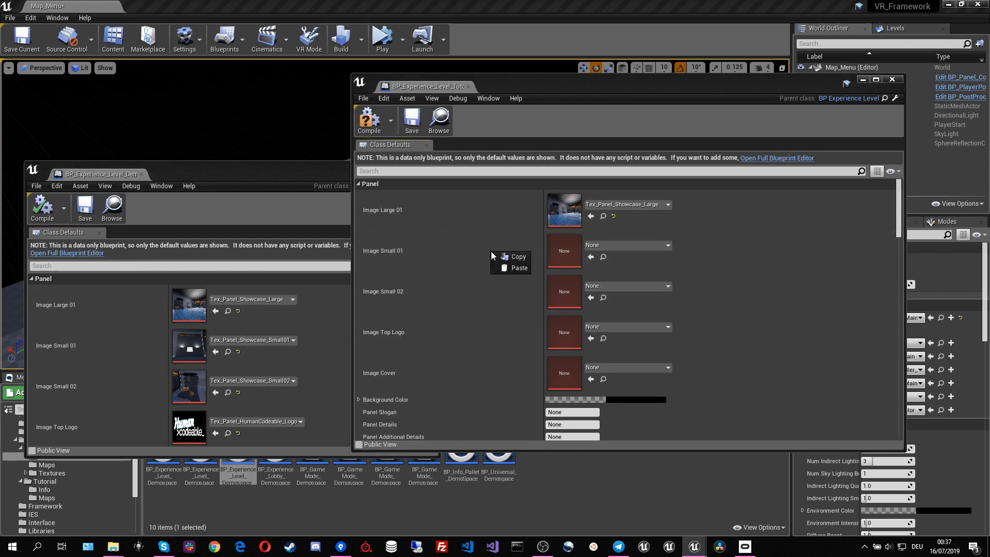
click(512, 268)
Copy Image Small 02 (Tex_Panel_Showcase_Small02) and Image Top Logo (Tex_Panel_HumanCodeable_Logo) from the Showcase blueprint into BP_Experience_Level_Tutorial.
right_click(74, 380)
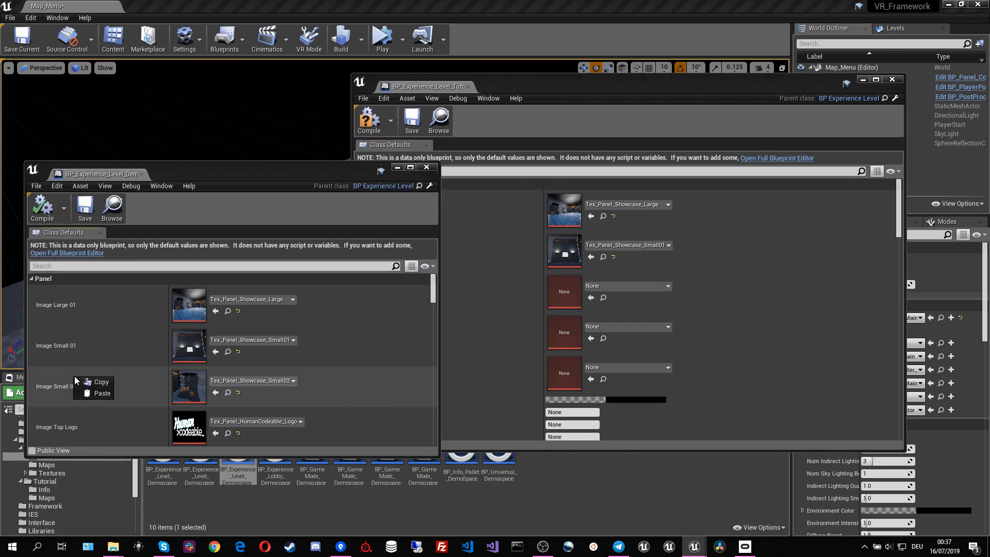
click(91, 385)
right_click(471, 302)
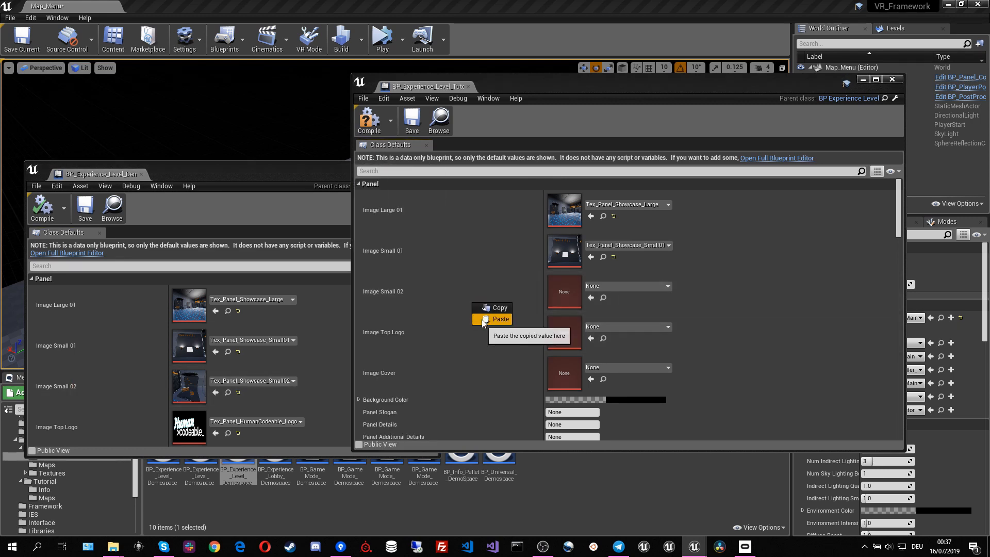
click(490, 320)
scroll(98, 391, down, 2)
right_click(73, 377)
click(97, 382)
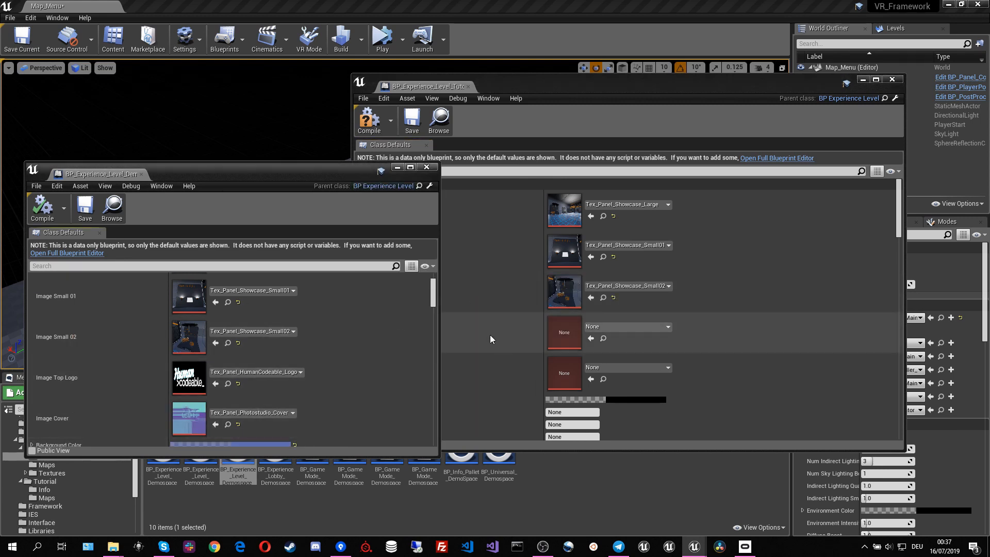
right_click(489, 336)
click(509, 352)
Copy Image Cover (Tex_Panel_Photostudio_Cover) and the blue Background Color from the Showcase blueprint into BP_Experience_Level_Tutorial.
scroll(99, 414, down, 3)
right_click(71, 369)
click(96, 374)
right_click(496, 381)
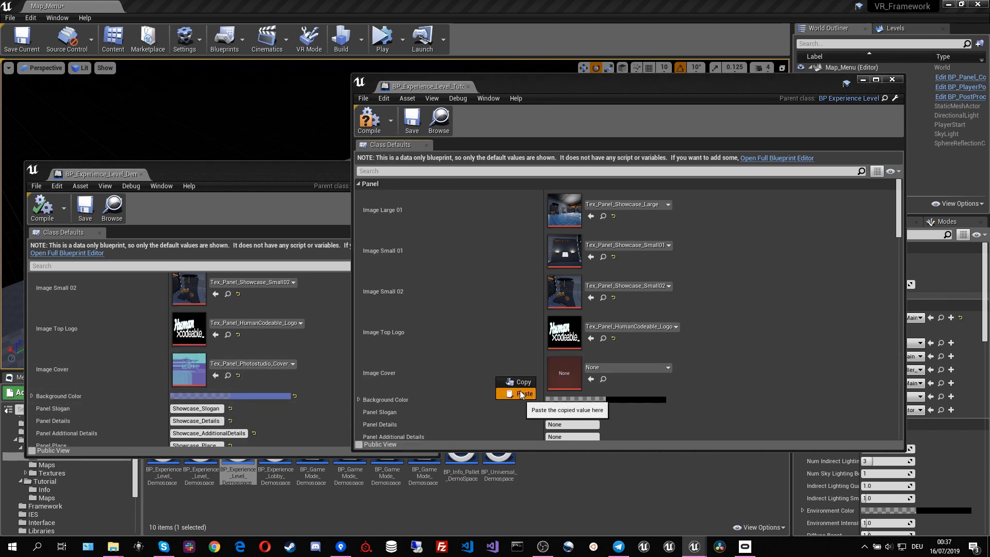
click(513, 397)
scroll(72, 376, down, 2)
right_click(56, 363)
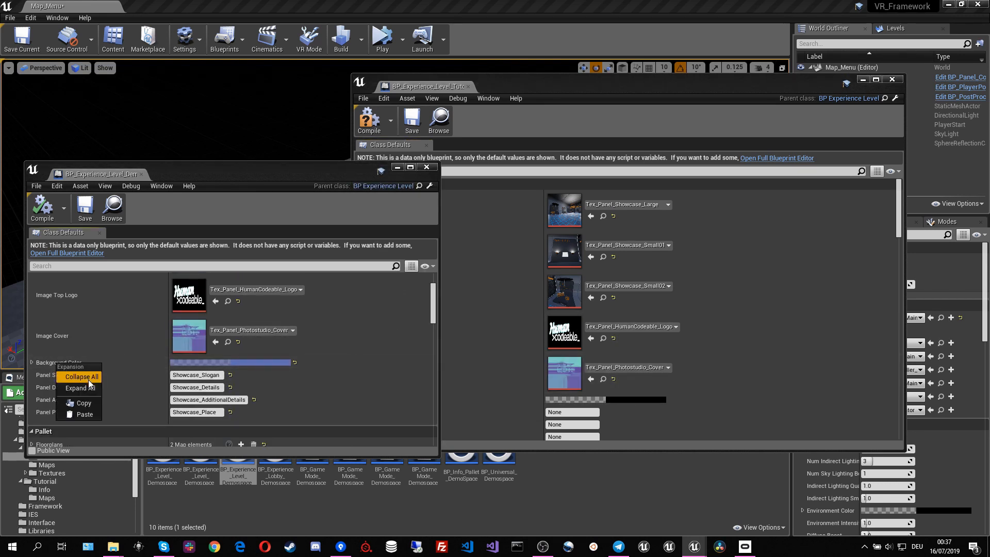
click(94, 404)
scroll(483, 395, down, 1)
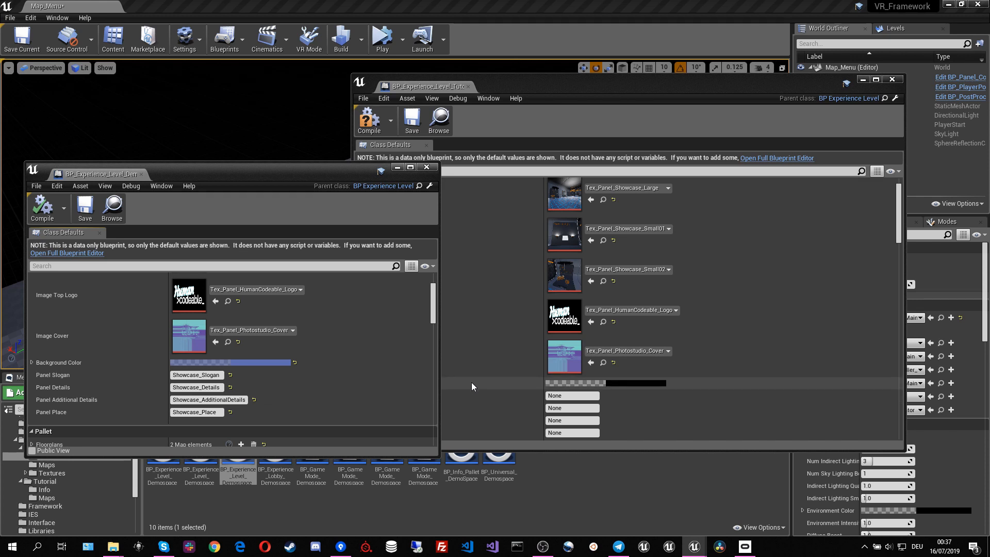
right_click(472, 382)
click(500, 433)
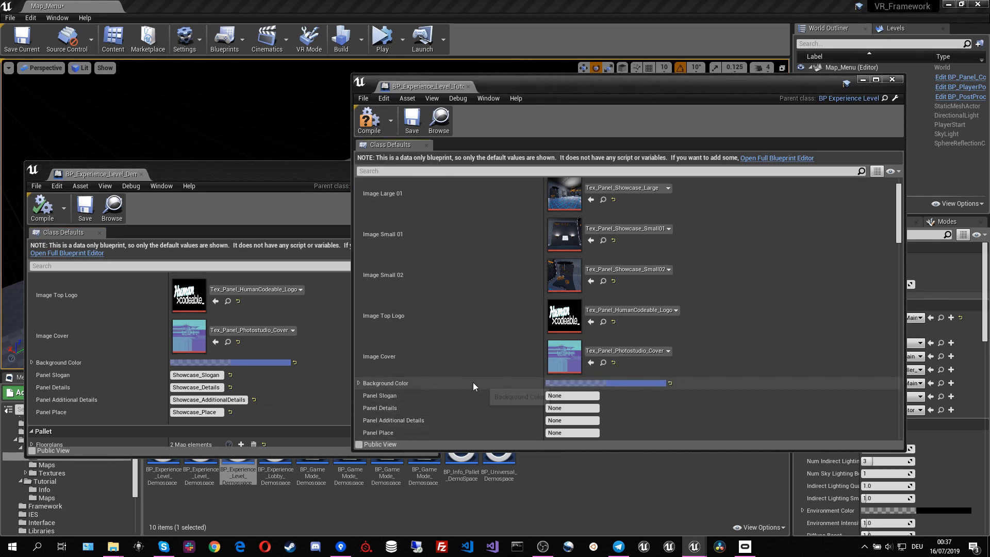
Save and compile BP_Experience_Level_Tutorial, and close both experience blueprint windows.
click(412, 119)
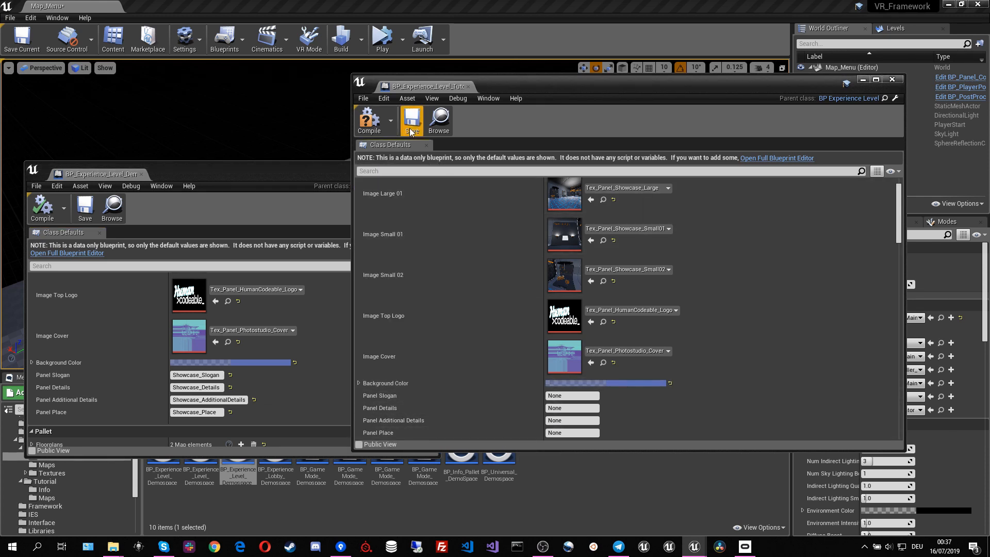
click(380, 129)
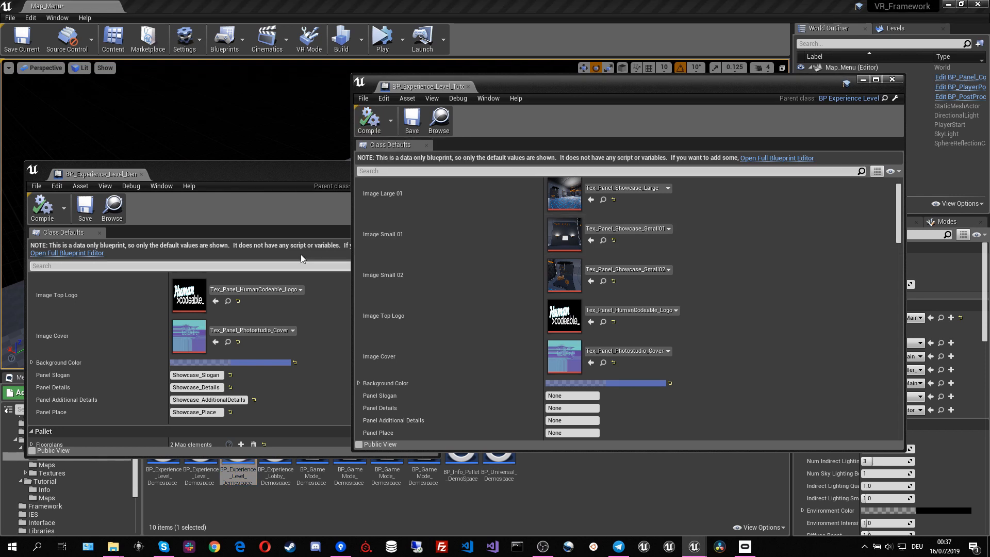
click(235, 173)
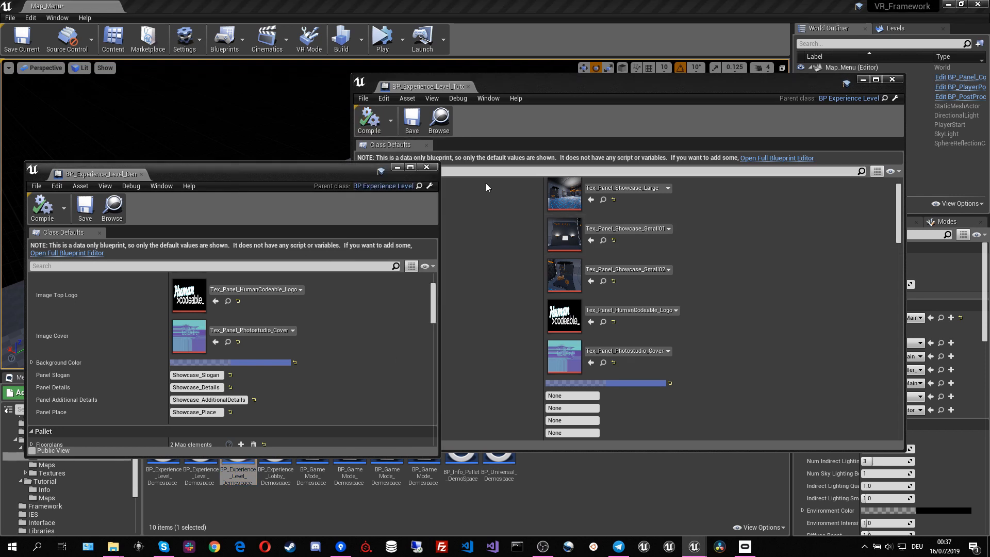
click(426, 167)
click(892, 79)
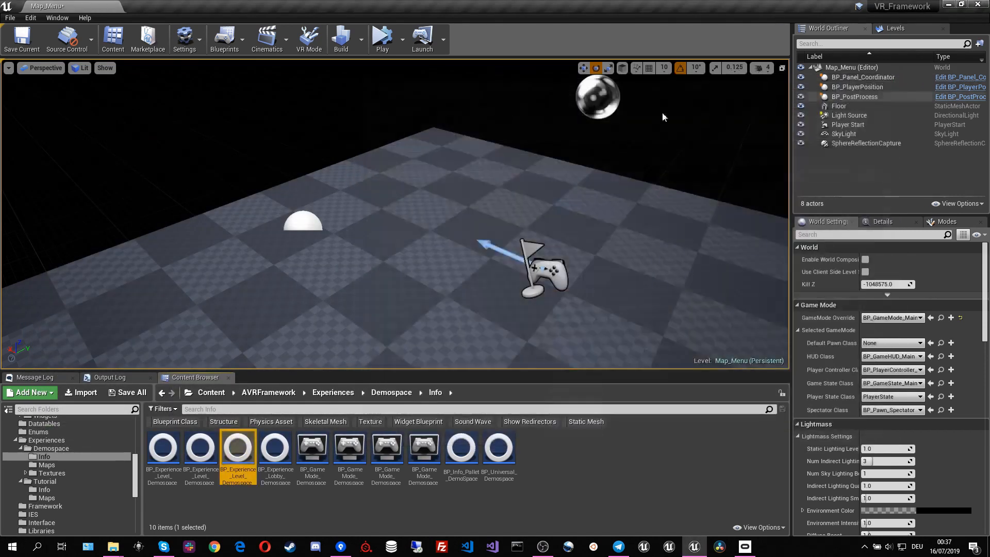
Run the Map_Menu level and examine the content shown on the selection panel.
click(382, 37)
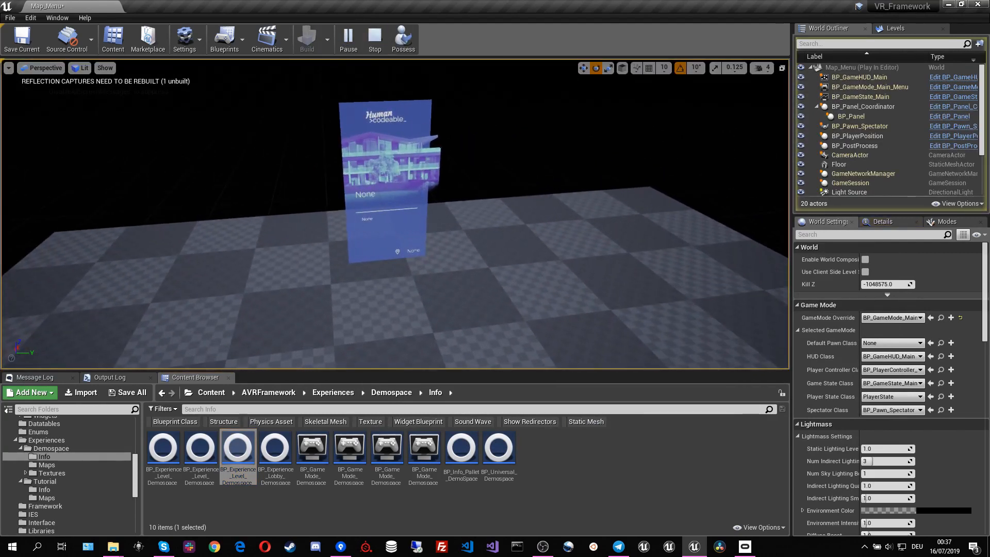
right_drag(419, 69, 495, 82)
Search the whole Content folder for "experience but" and place BP_StartExperienceButton on the floor near the panel coordinator.
scroll(98, 437, up, 10)
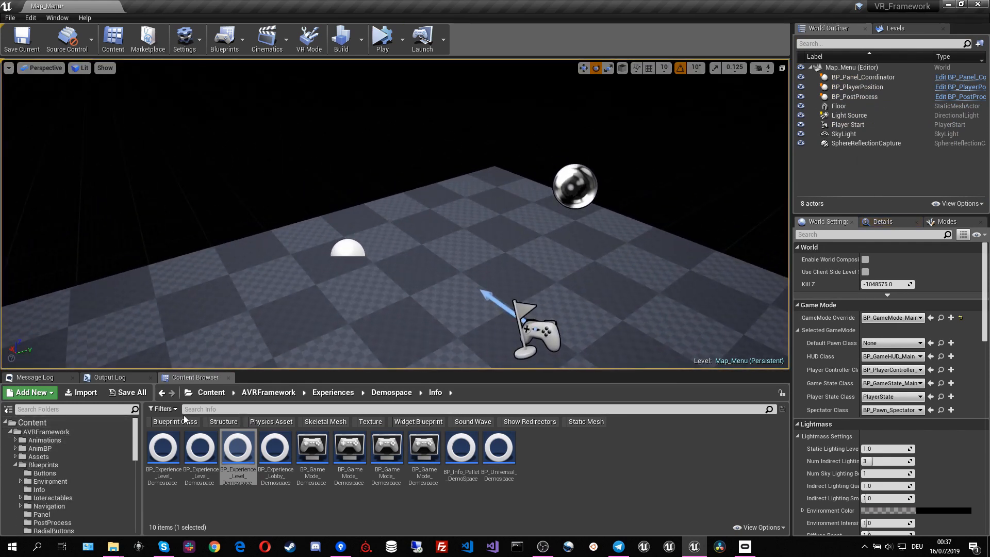
click(57, 425)
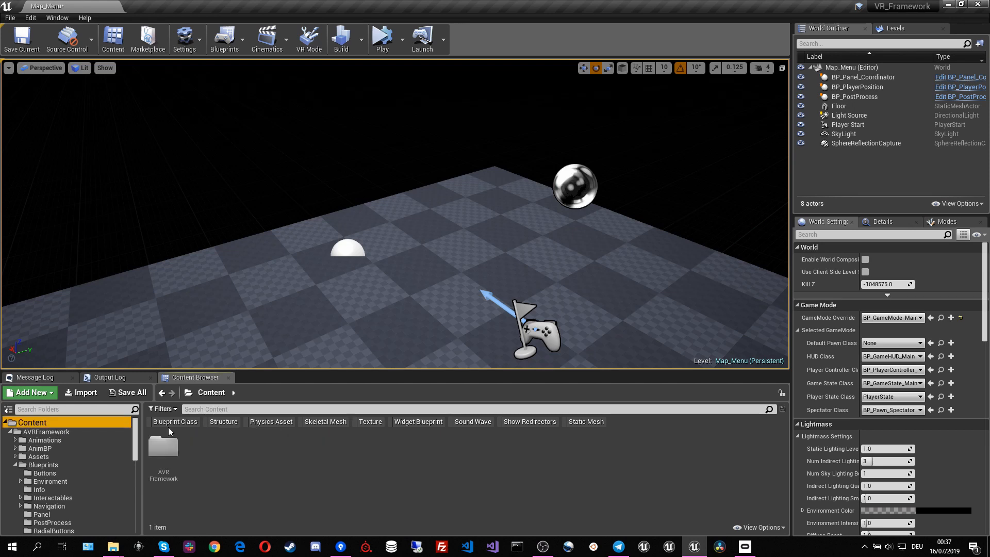
click(204, 409)
text(exper)
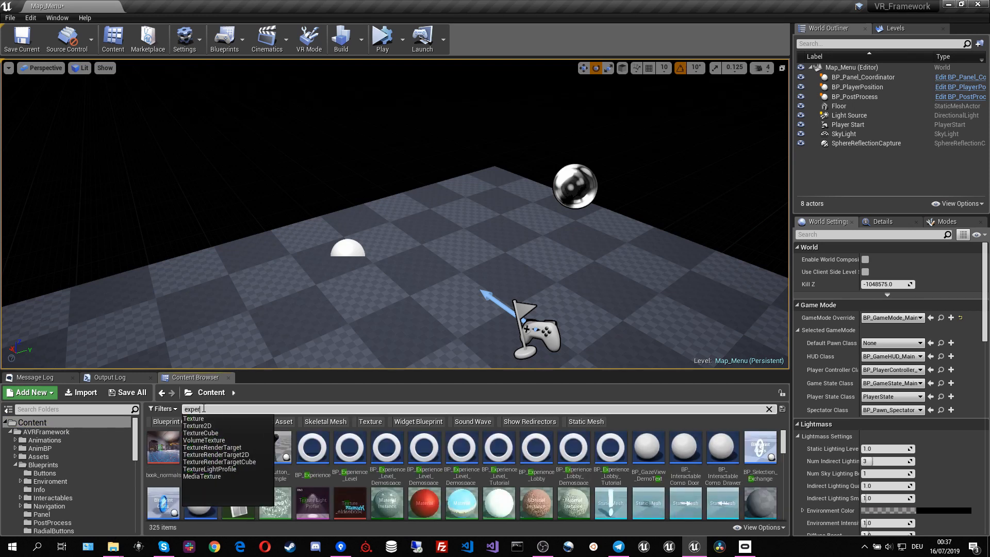
text(i)
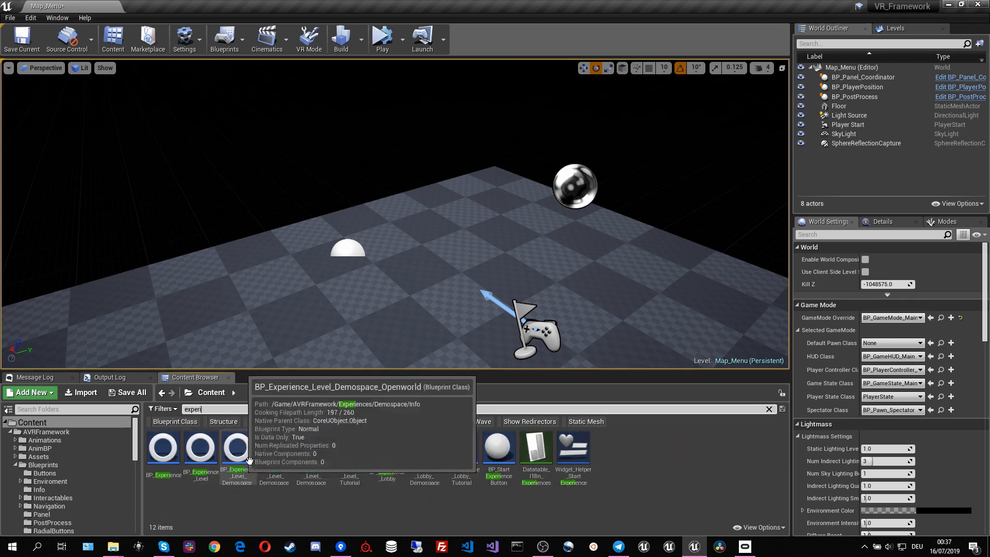
text(ence but)
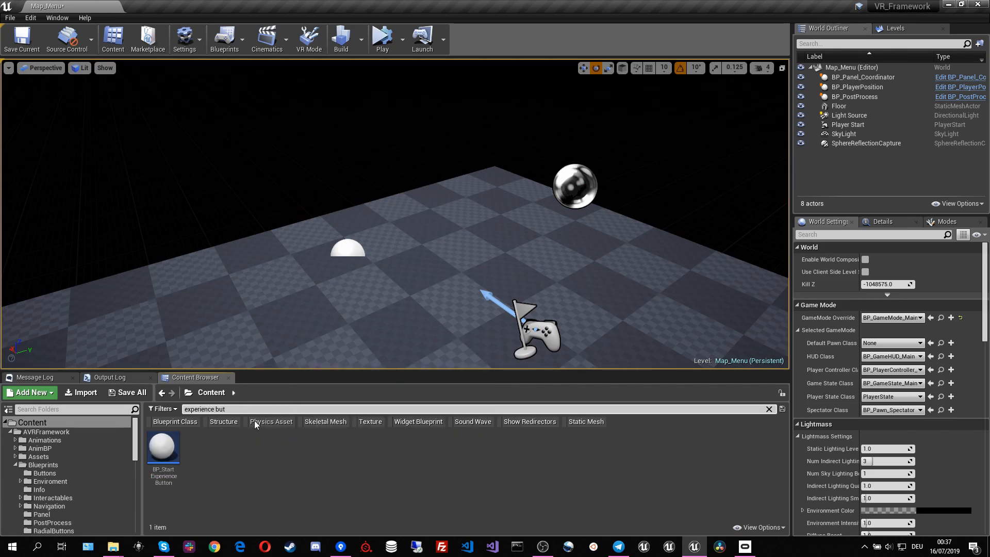
drag(163, 446, 399, 317)
scroll(369, 279, down, 5)
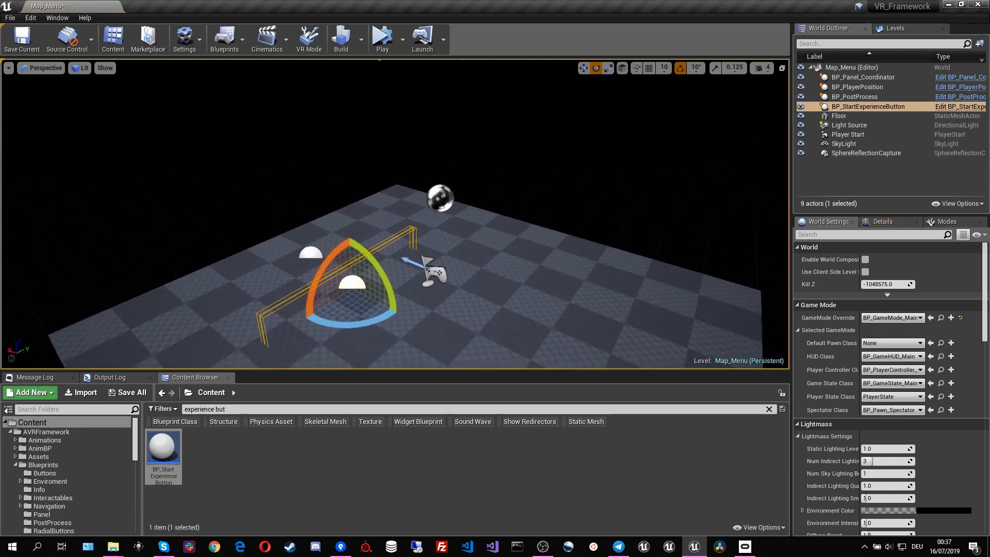
Scale BP_StartExperienceButton down uniformly and move it to a low position in front of the panel coordinator.
key(w)
mouse_move(361, 270)
mouse_down()
mouse_move(360, 254)
mouse_move(353, 284)
mouse_up()
key(r)
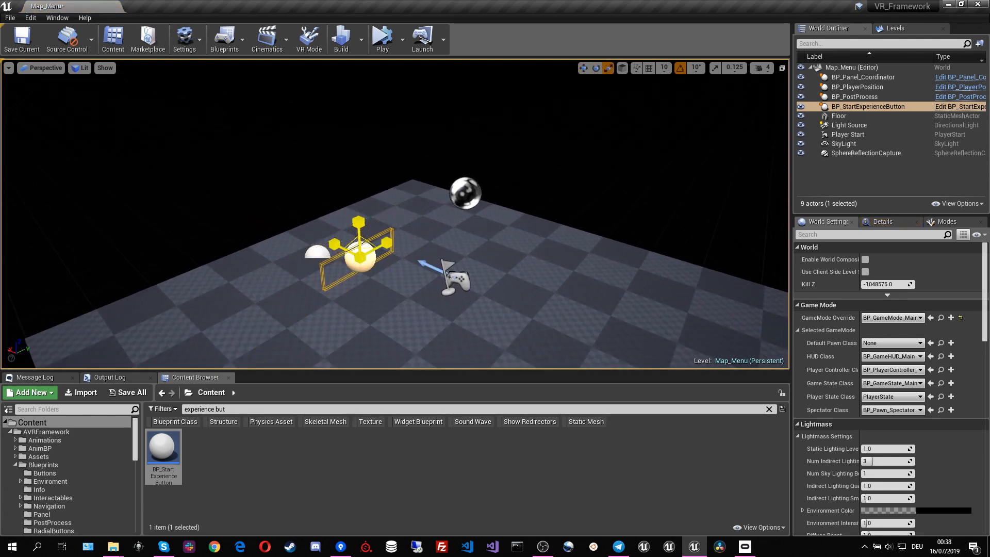
key(w)
drag(356, 237, 357, 268)
key(e)
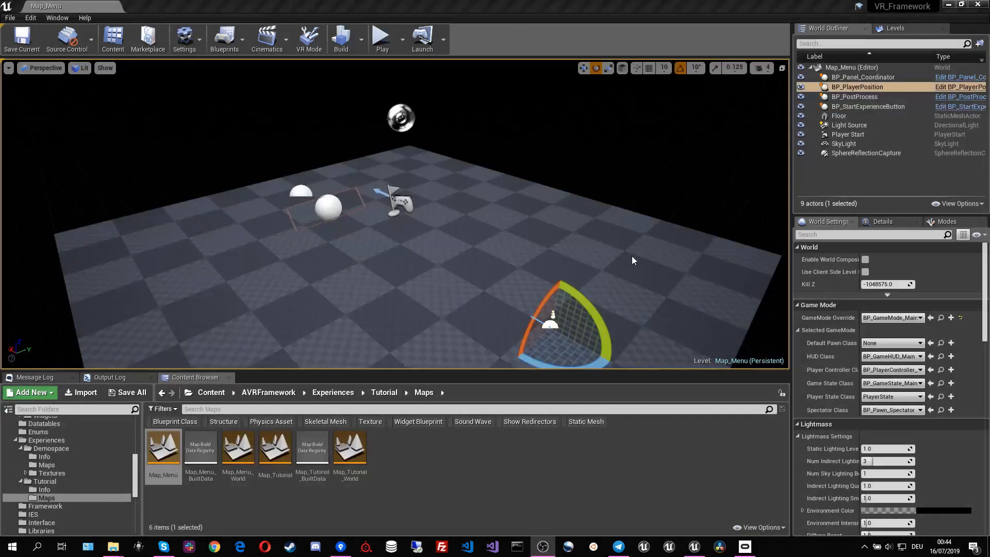
Run the level and test the Start Experience button in front of the panel.
click(382, 40)
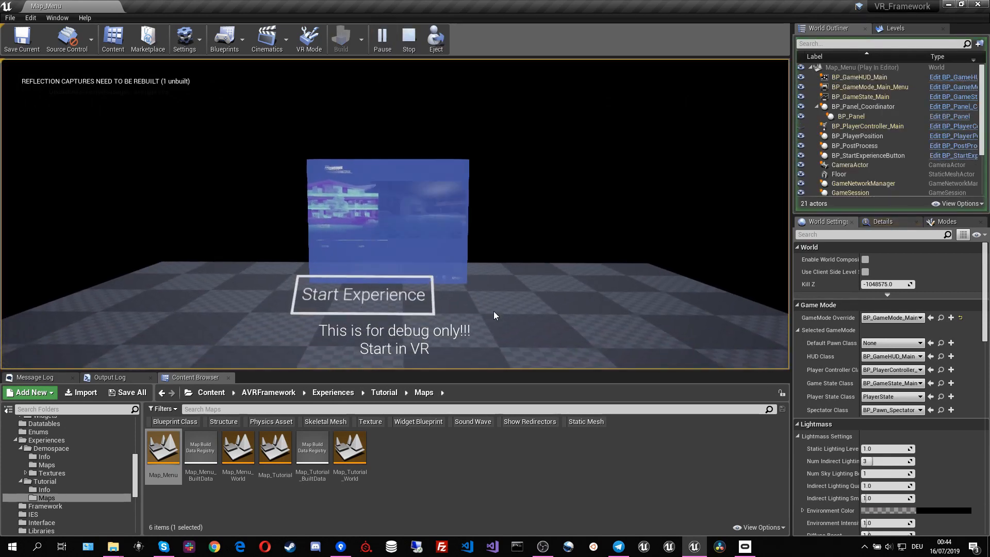
click(379, 298)
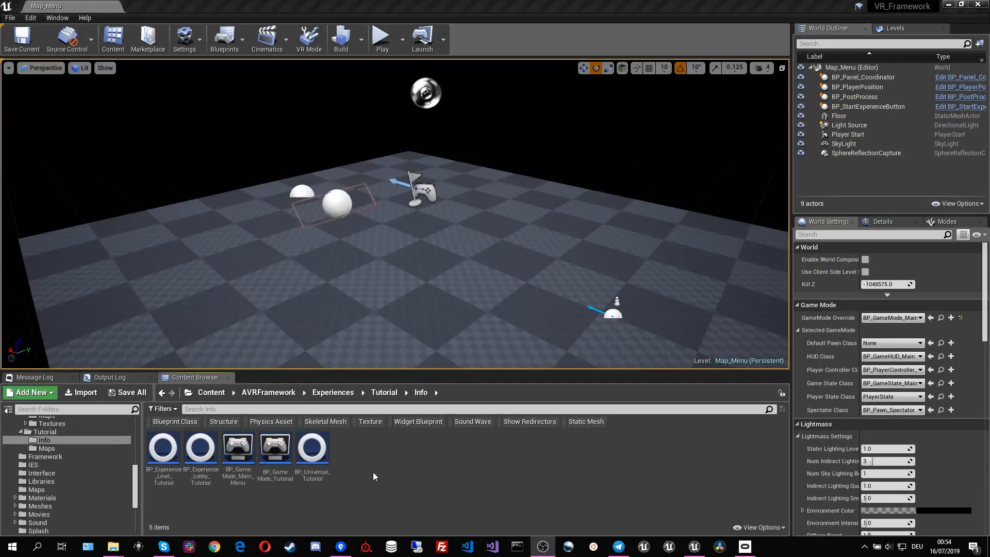
Open BP_Universal_Tutorial from the Tutorial/Info folder and set its Main Logo to Tex_Logo_1280x720.
double_click(320, 462)
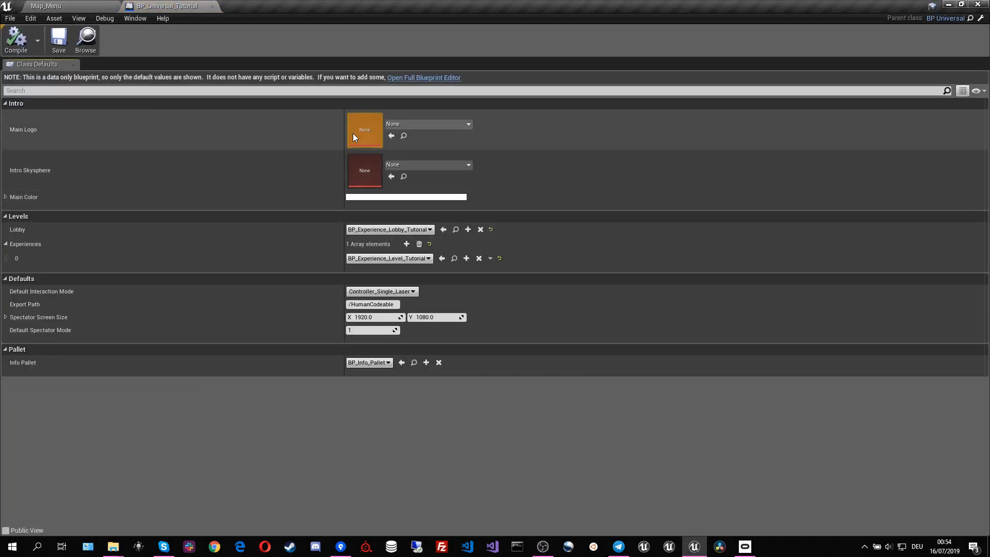
click(404, 123)
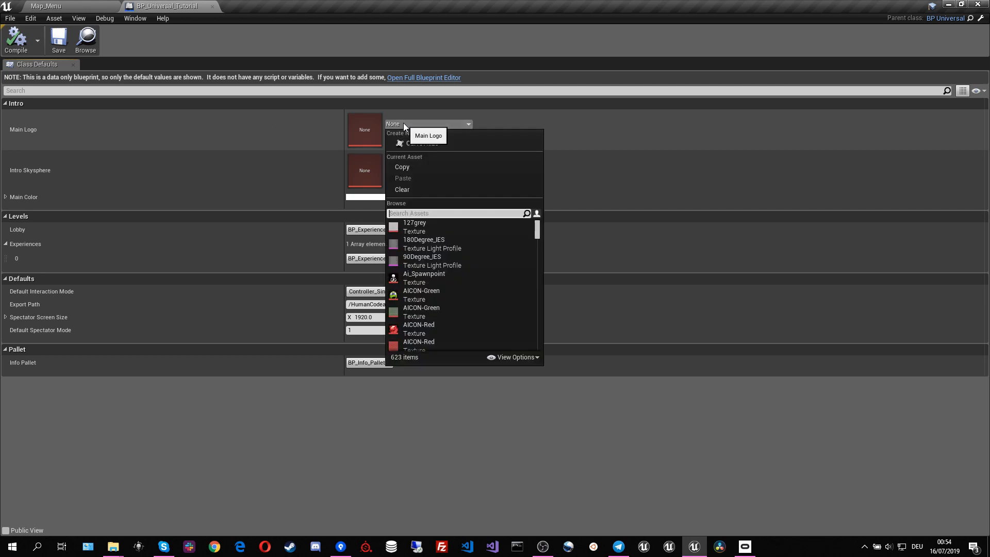
text(logo)
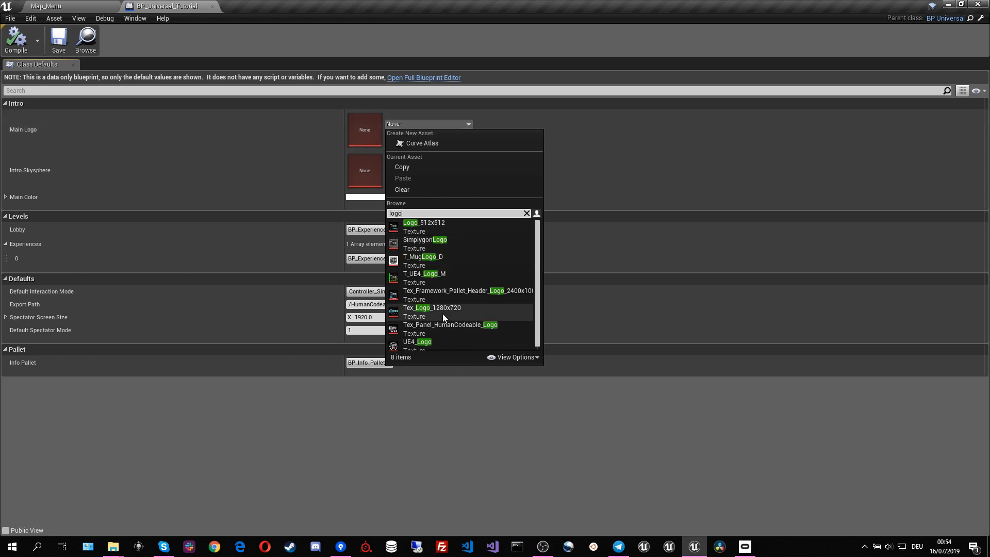
mouse_move(444, 315)
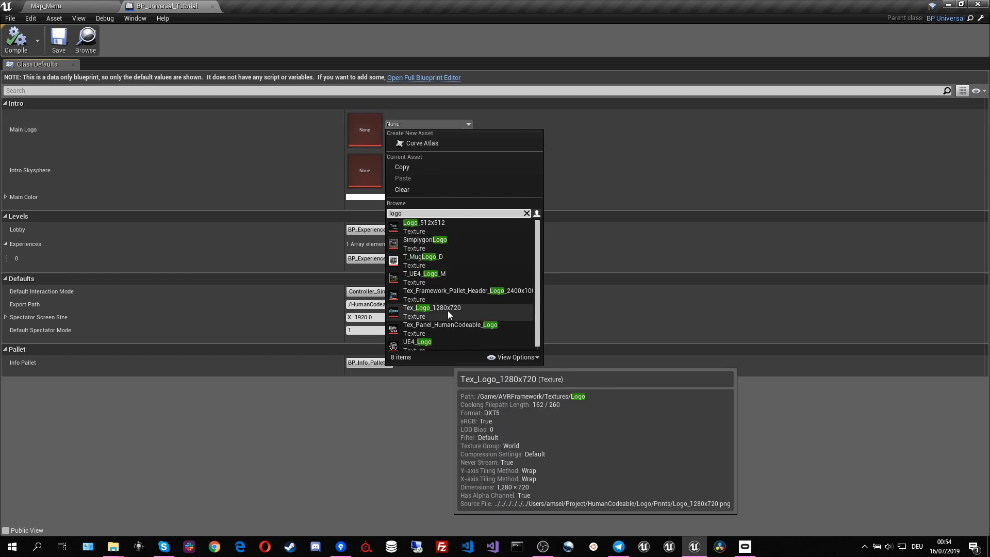
click(448, 311)
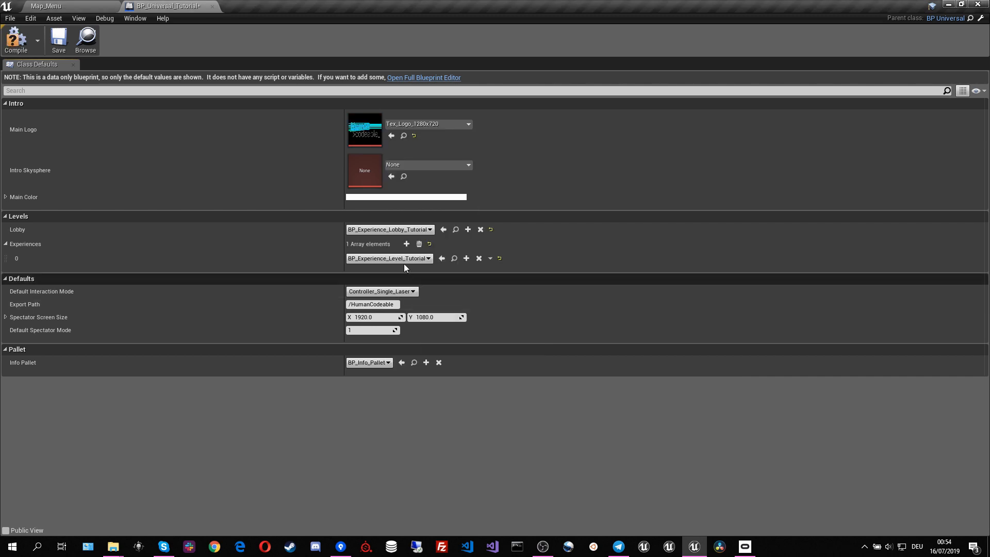
Set the Intro Skysphere of BP_Universal_Tutorial to Tex_SkySphere_Particle, then save and close the blueprint.
click(410, 165)
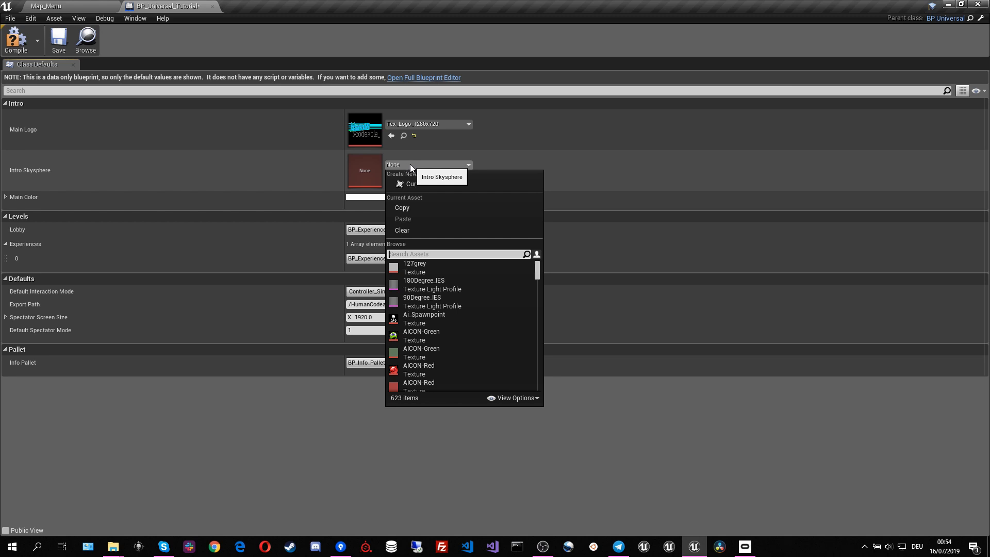
text(sk)
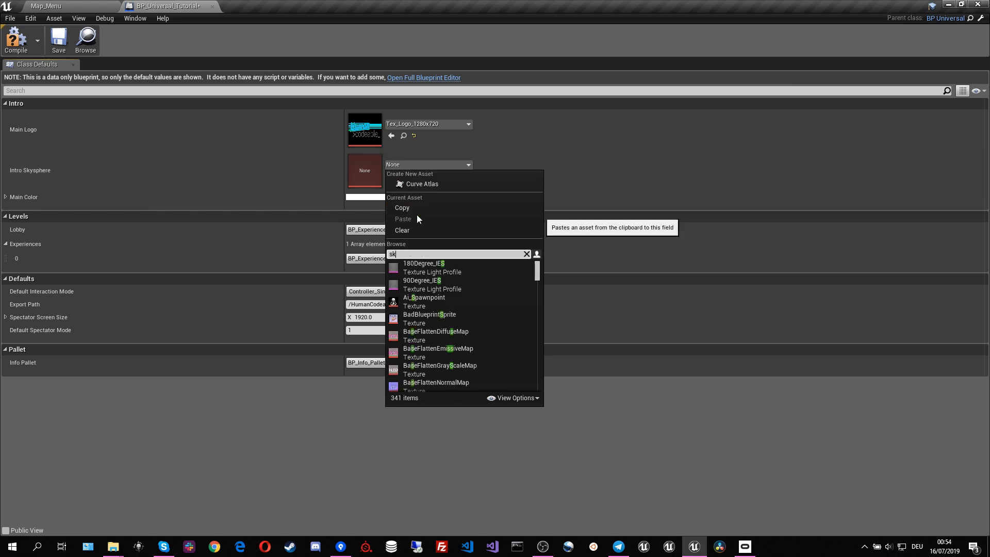
text(yspe)
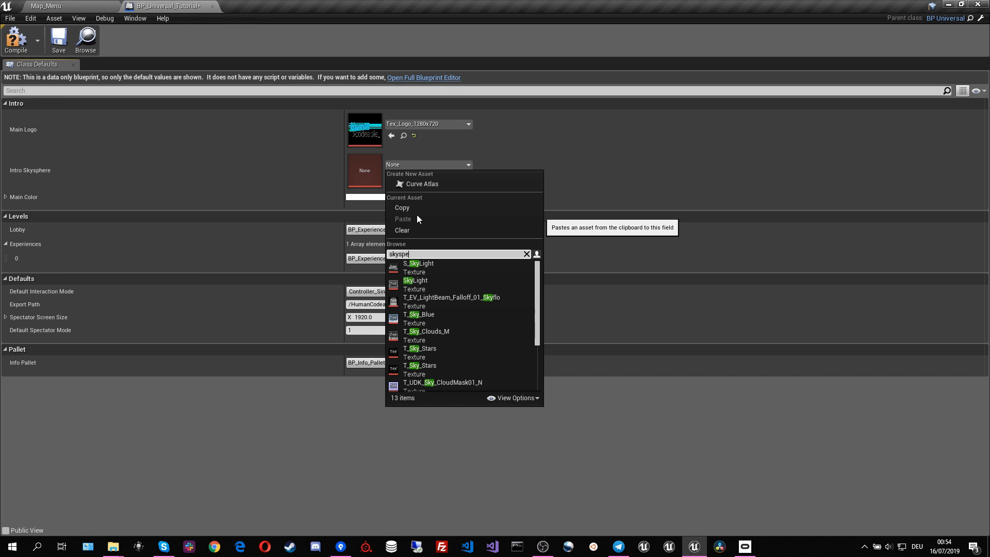
key(BackSpace)
text(her)
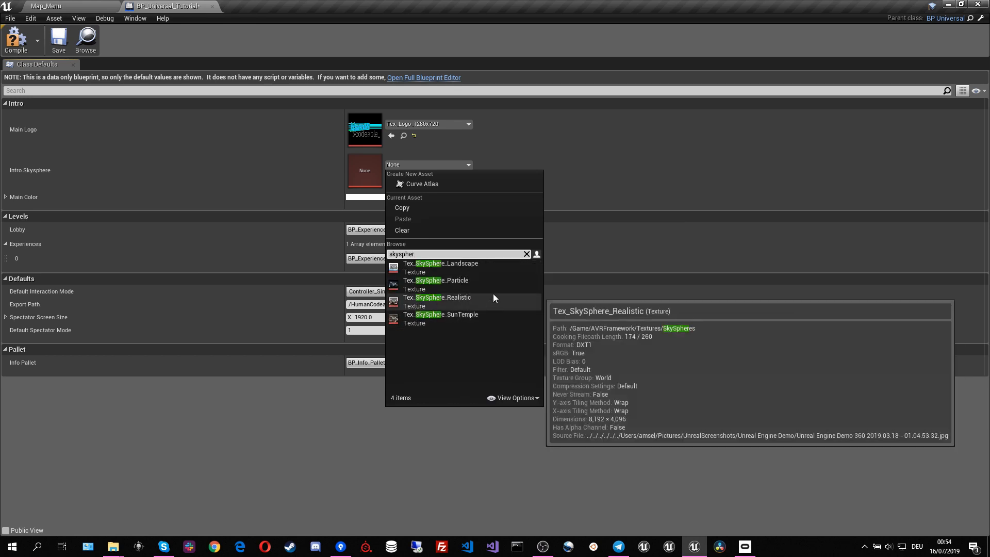
click(474, 285)
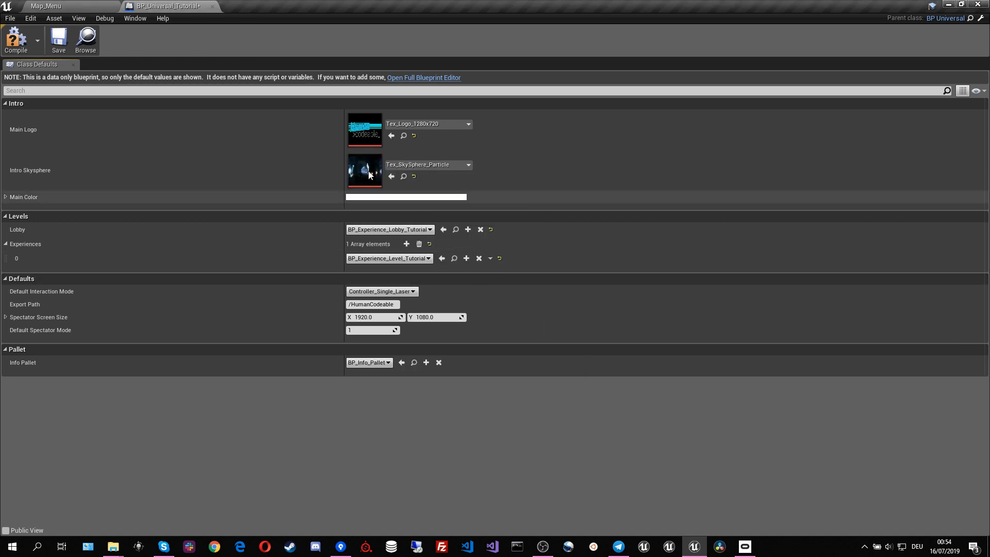
click(59, 41)
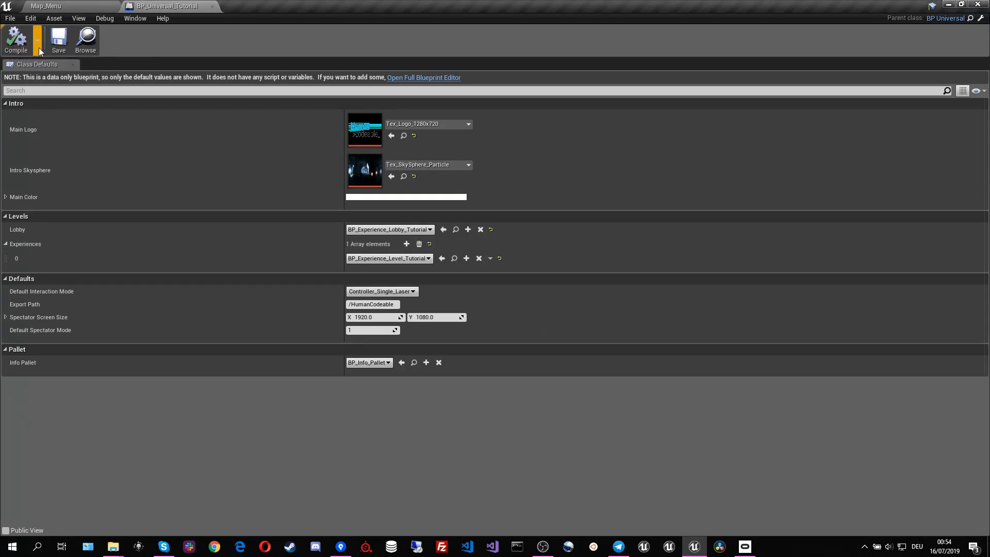
click(211, 7)
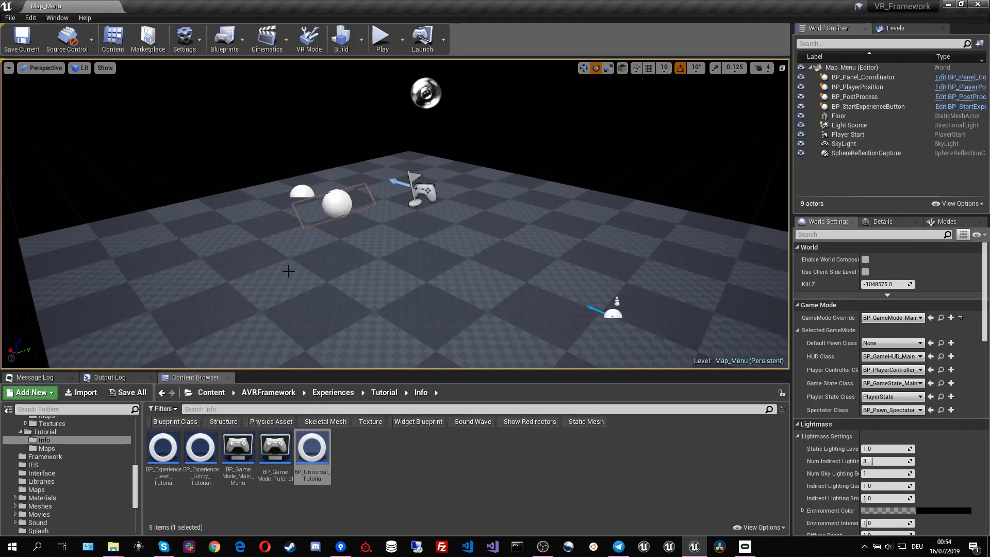
Set the project's Default GameMode to BP_GameMode_Main_Menu in the Maps & Modes project settings, then close the settings.
click(240, 30)
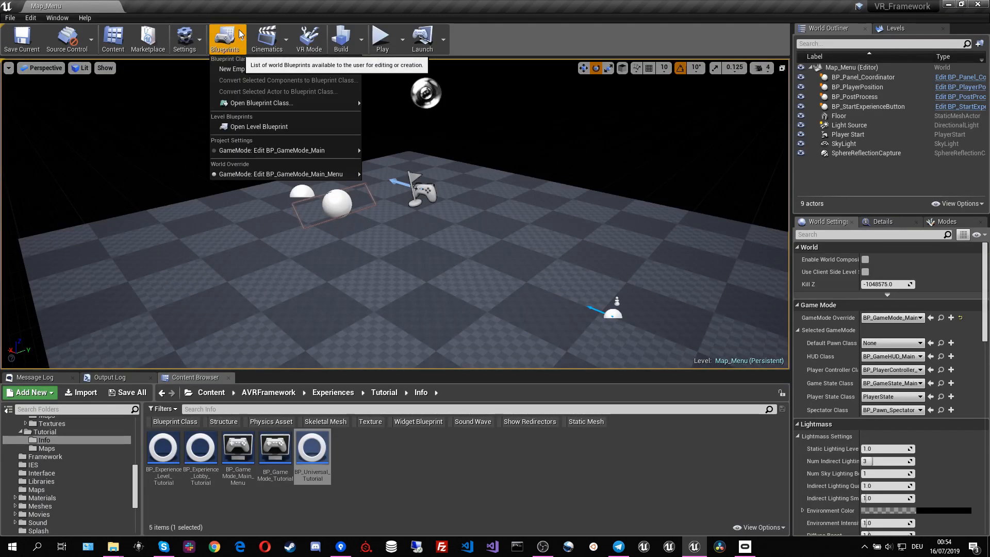
click(202, 38)
click(201, 80)
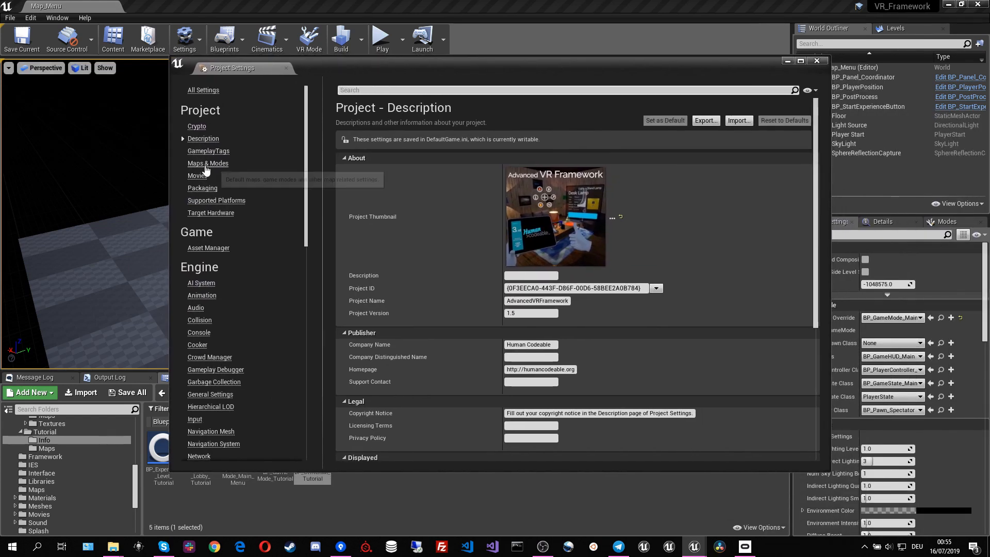
click(206, 163)
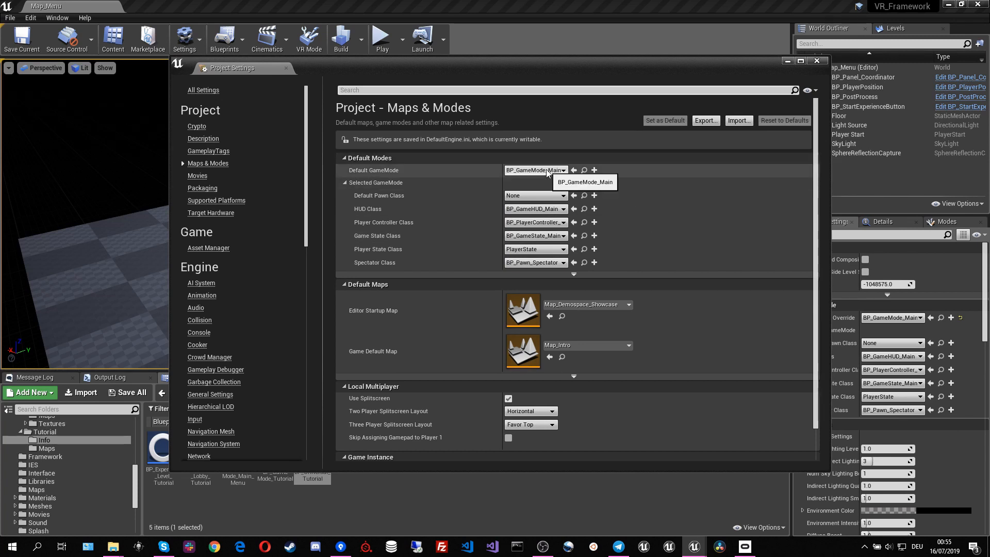
drag(513, 66, 692, 58)
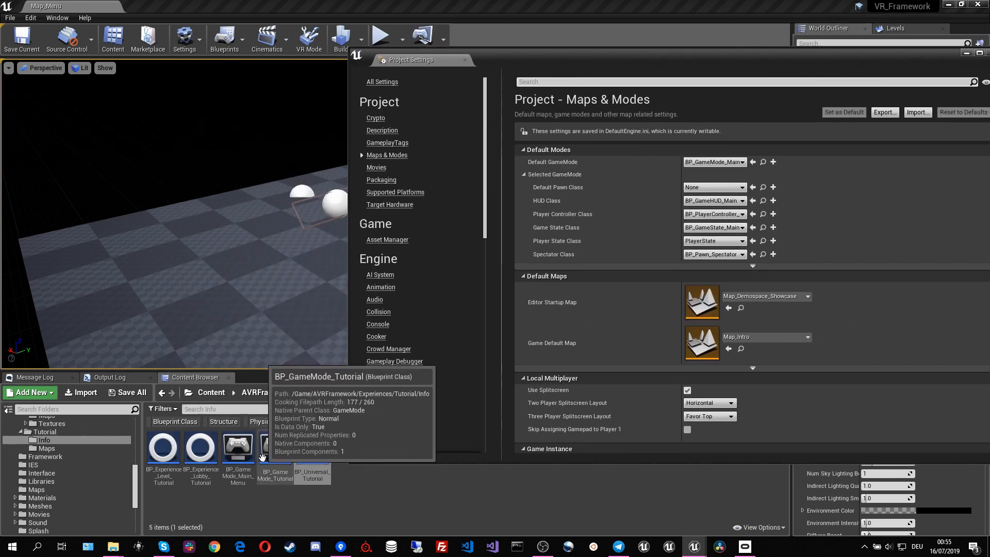
click(238, 448)
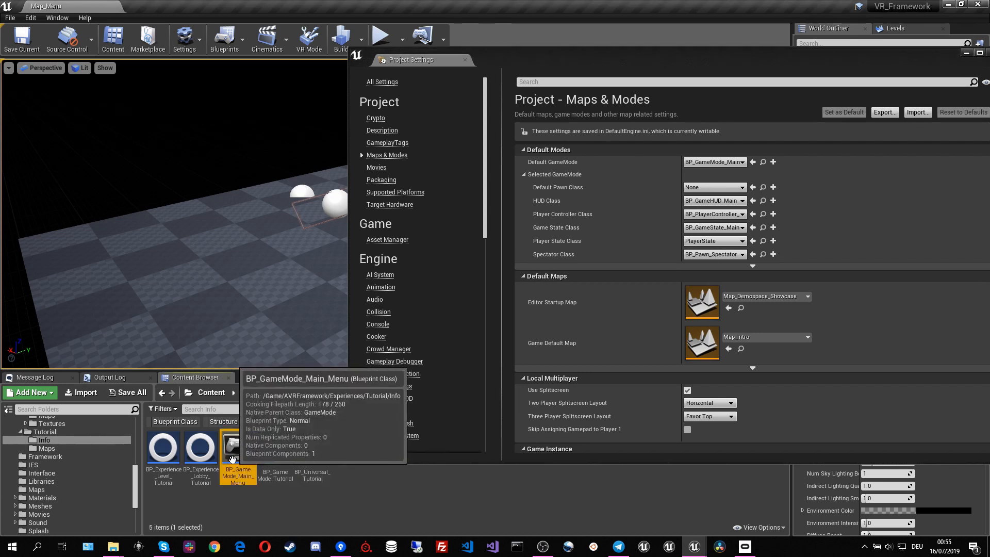
click(752, 162)
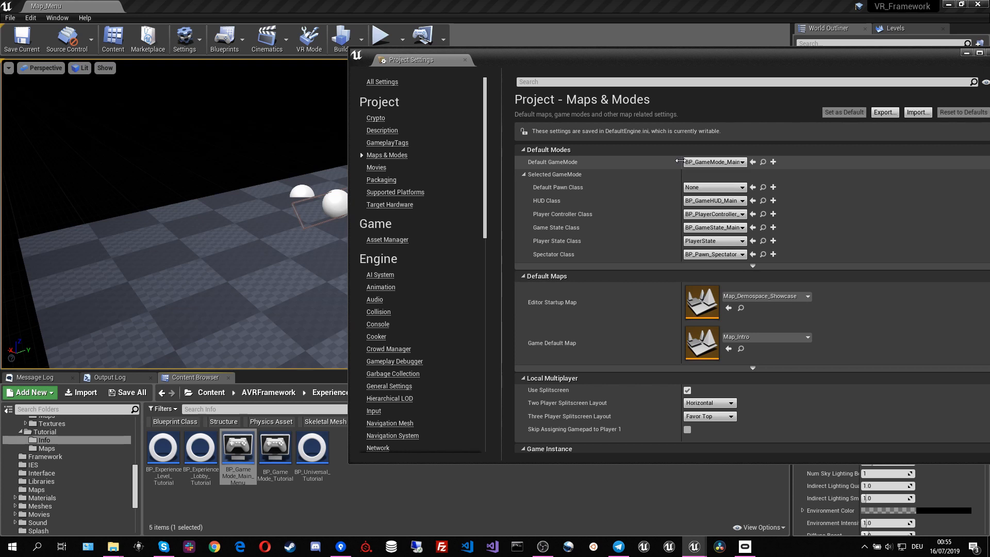
drag(679, 161, 635, 162)
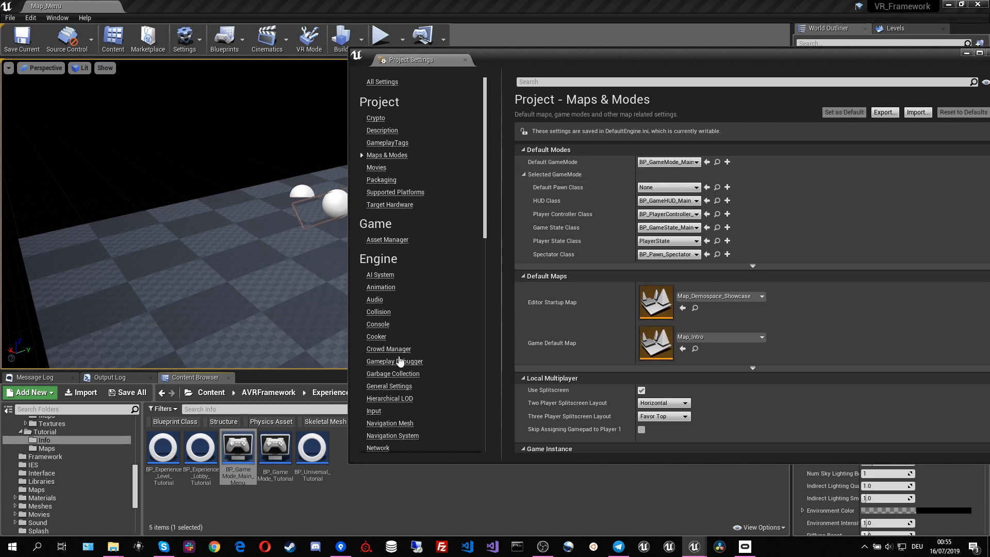
drag(236, 454, 666, 163)
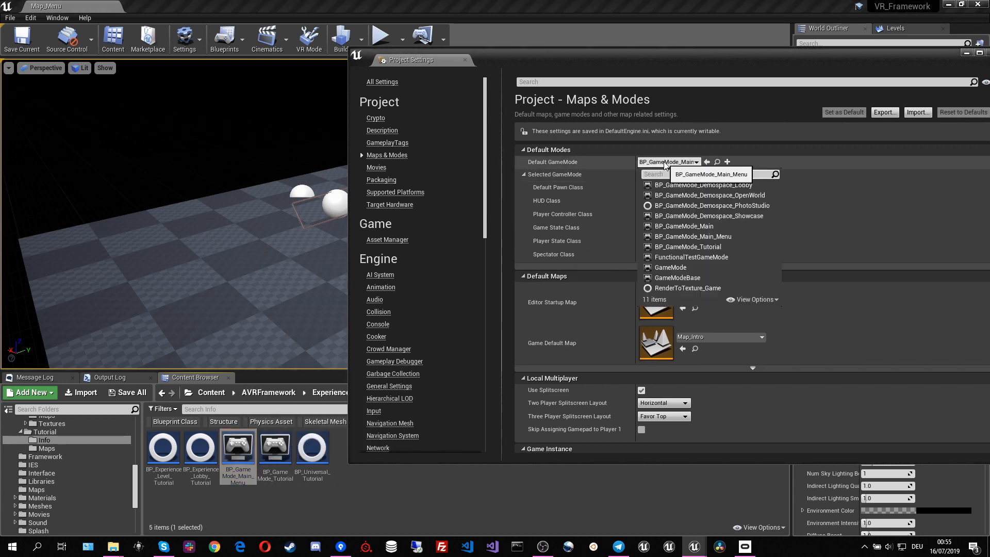
click(720, 227)
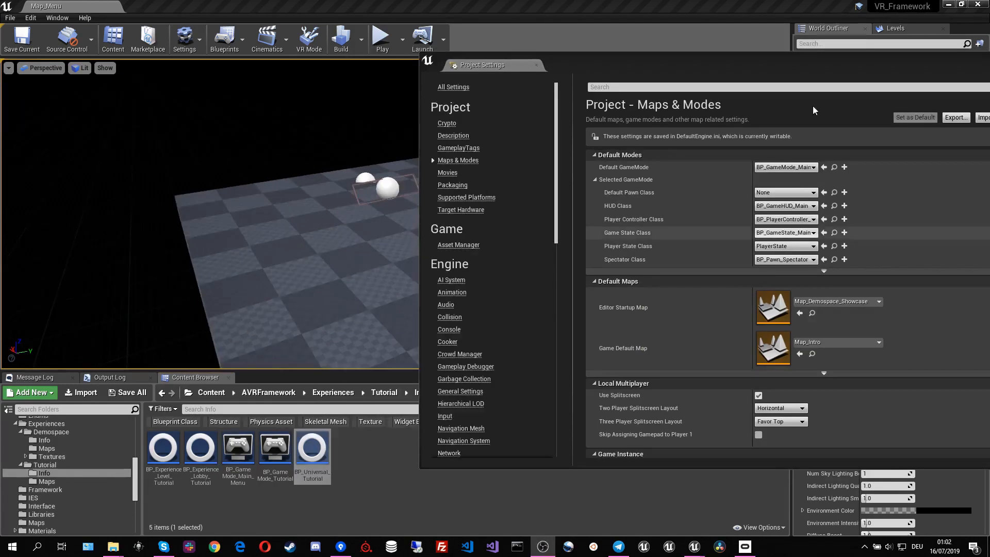
drag(809, 61, 772, 72)
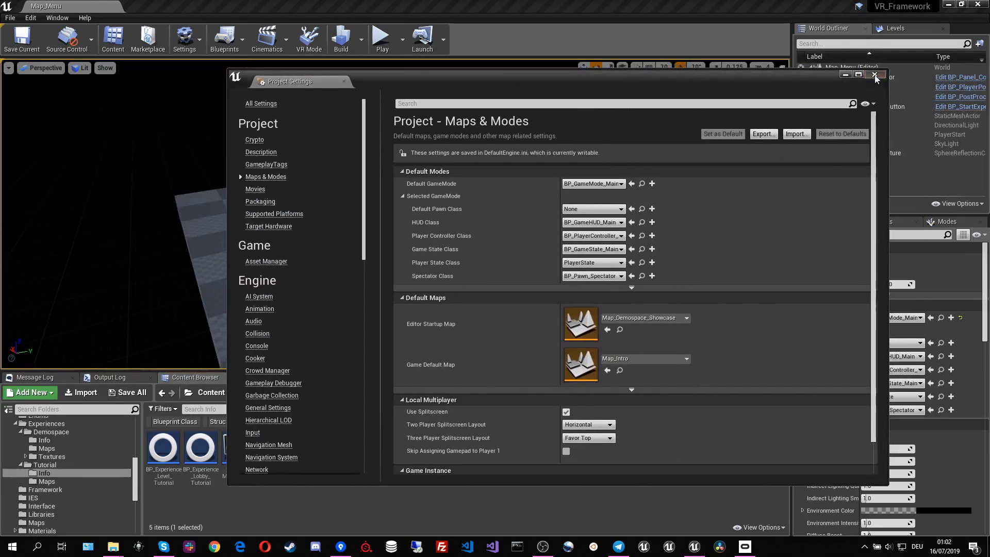
click(874, 75)
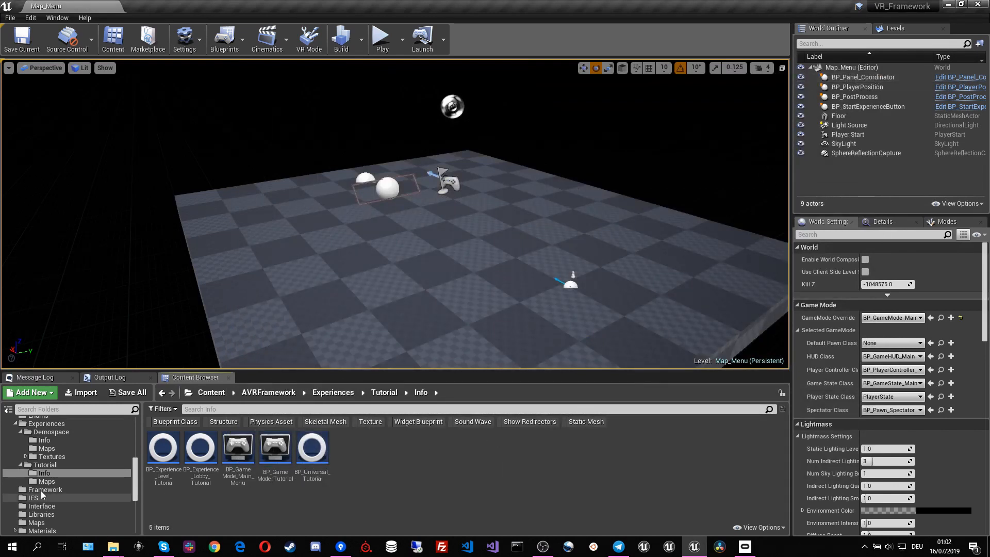
Open the Map_Intro level from the AVRFramework/Maps folder and make the viewport slightly taller.
click(40, 519)
click(170, 451)
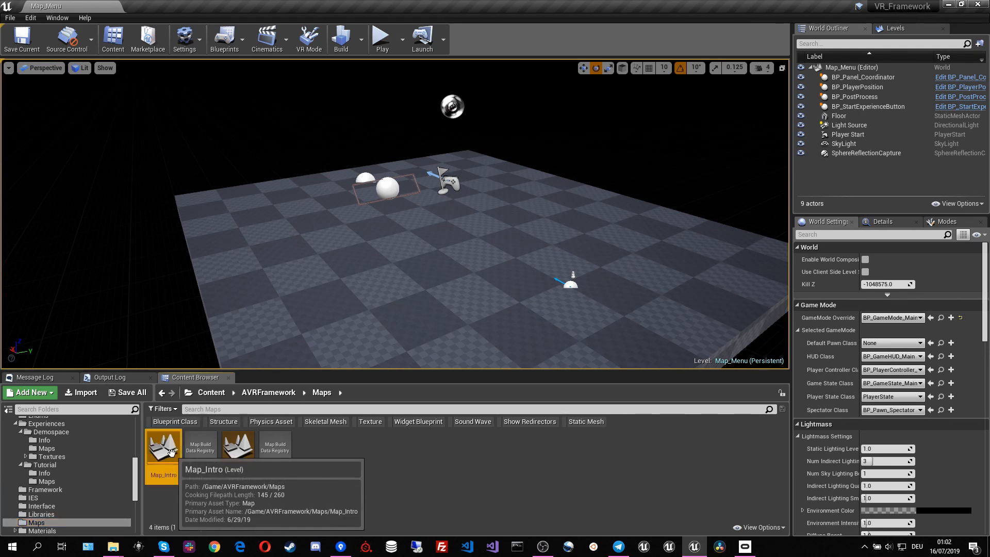
double_click(172, 452)
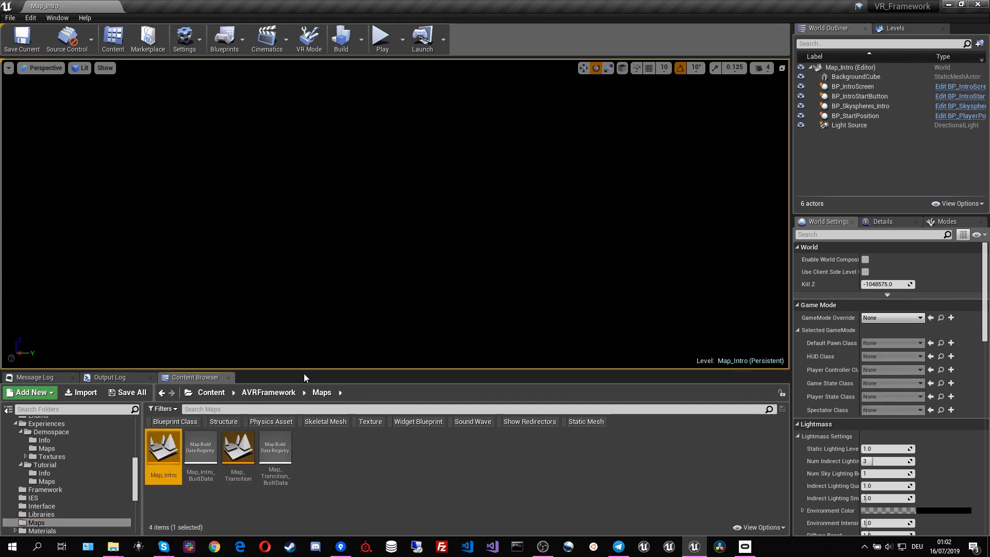
drag(304, 373, 302, 392)
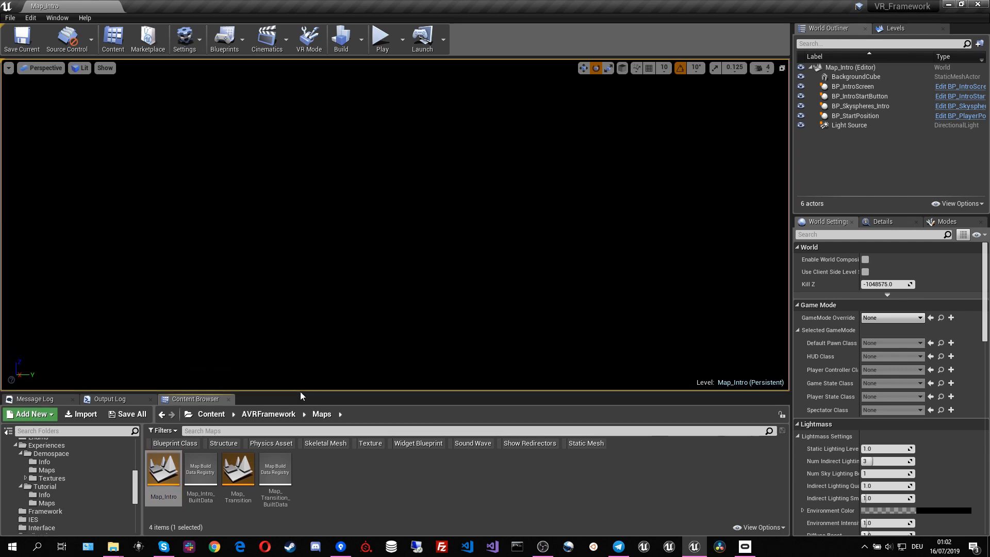
Play Map_Intro and test the flow from the intro's Press Here button through the lobby panel and Start Experience, then stop playing.
click(382, 46)
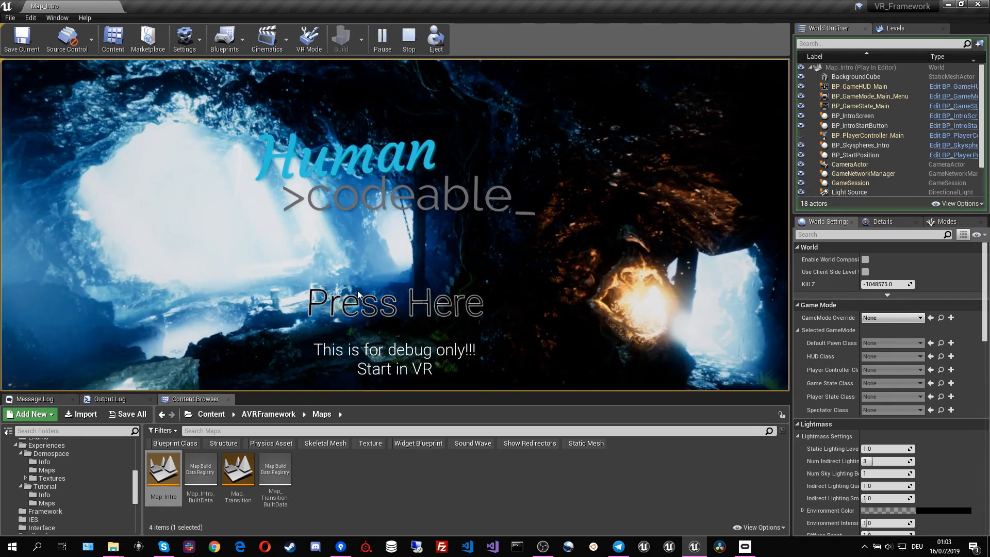
click(370, 280)
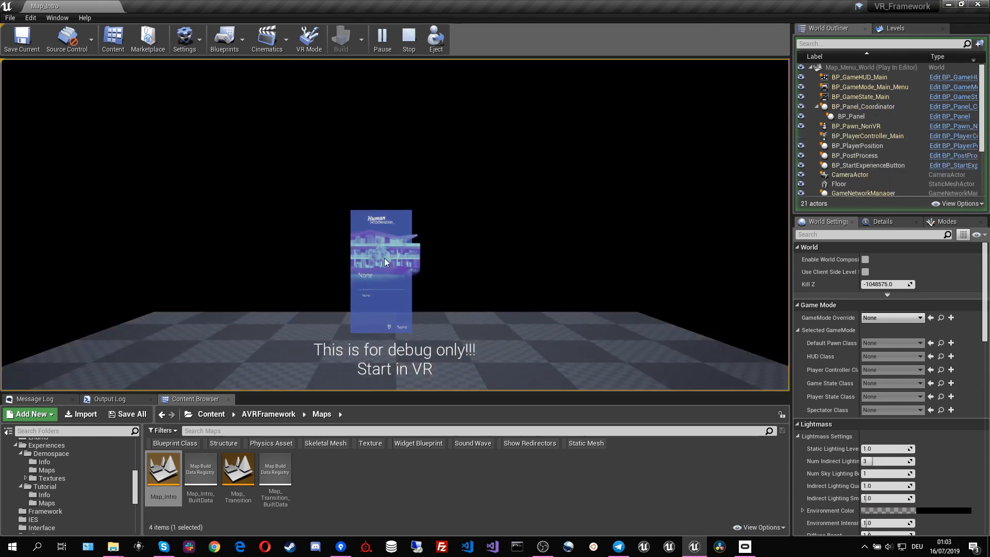
click(376, 253)
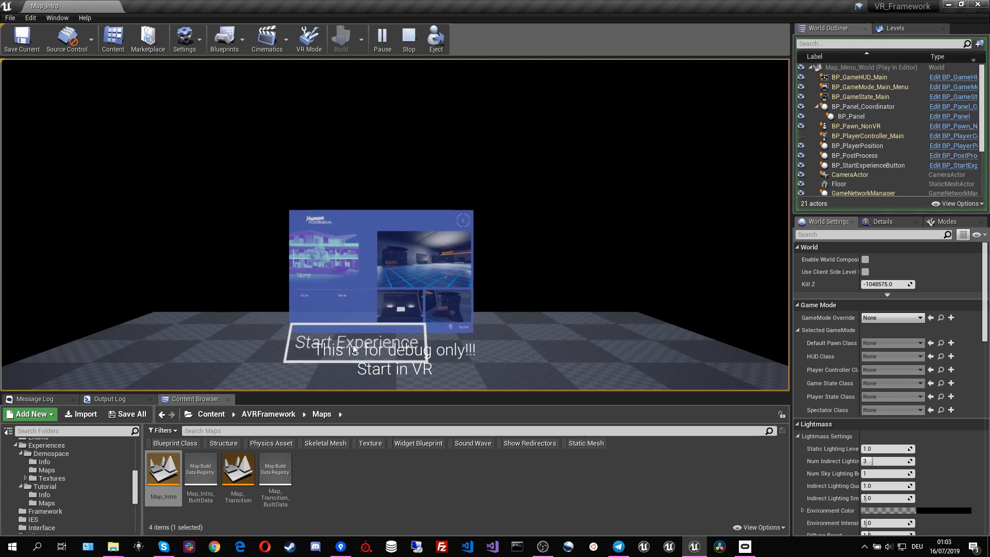
click(397, 328)
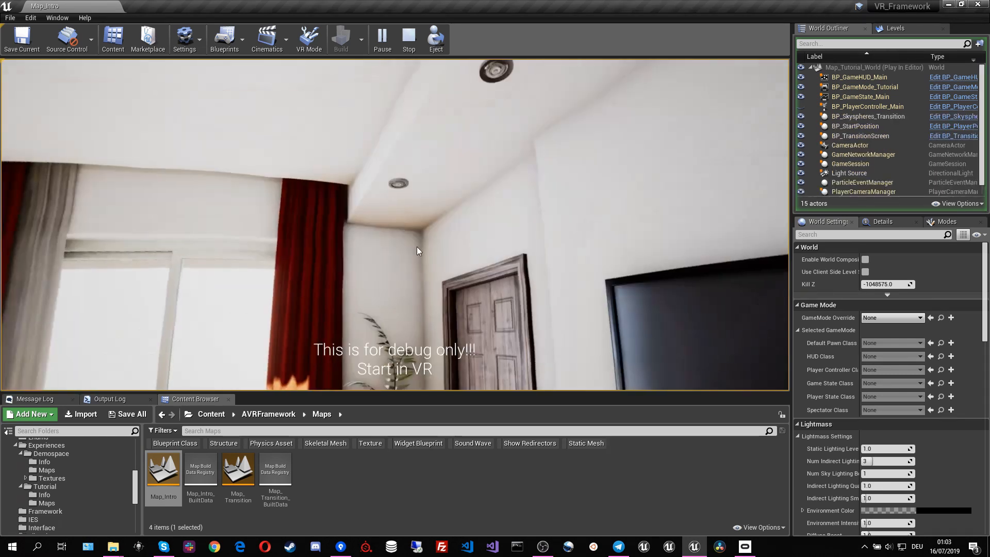
drag(416, 246, 373, 314)
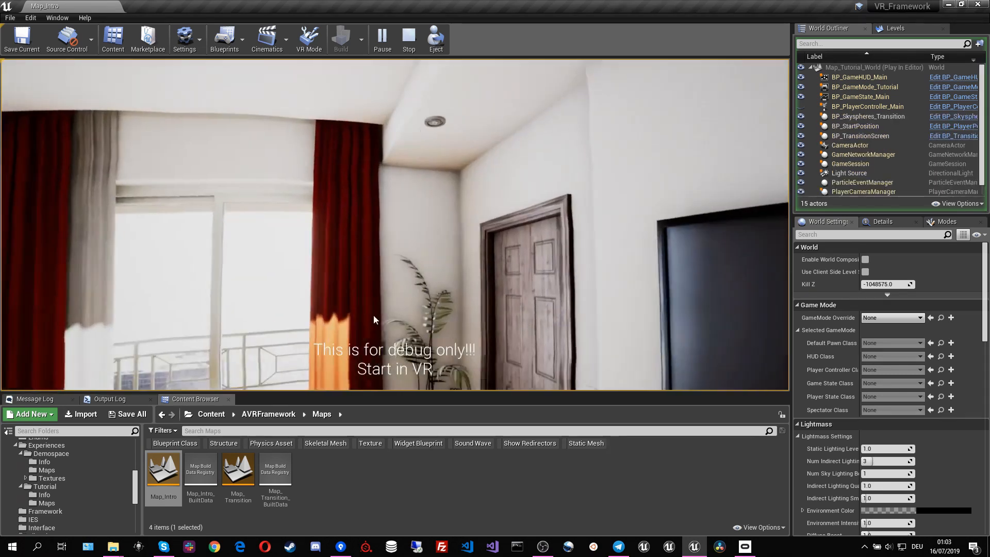
click(409, 39)
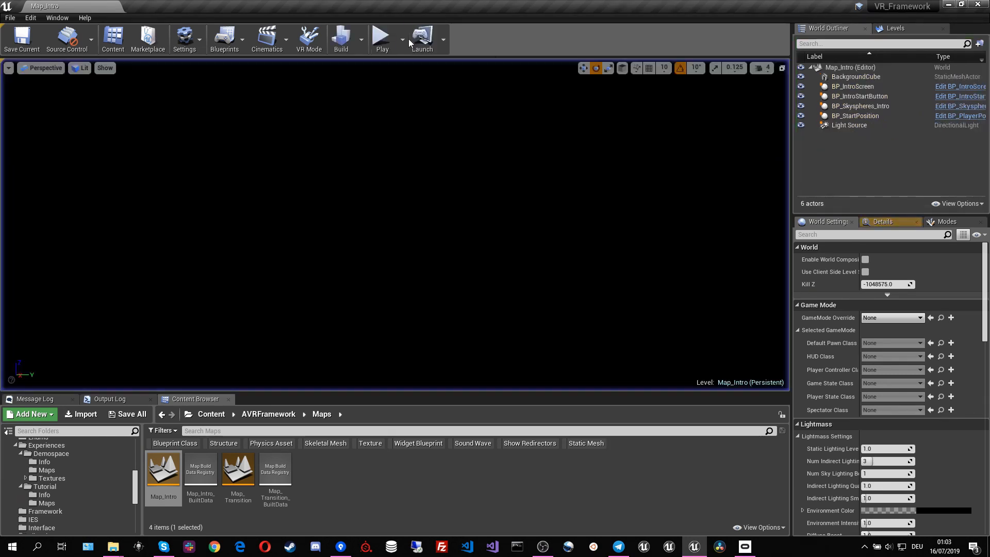
Open BP_Universal_Tutorial from the Tutorial/Info folder and add BP_Experience_Level_Demospace_Photostudio as a second Experiences element.
click(331, 491)
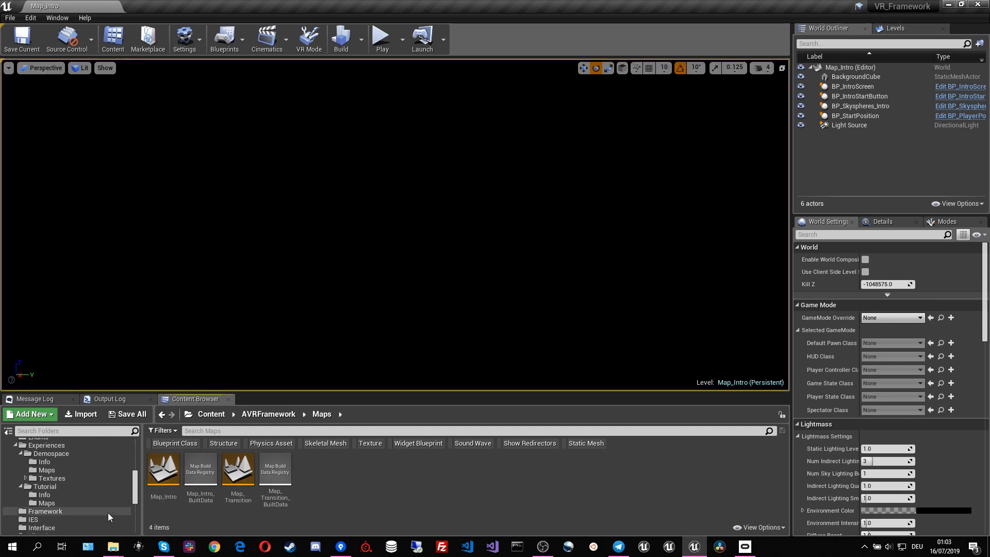
click(72, 496)
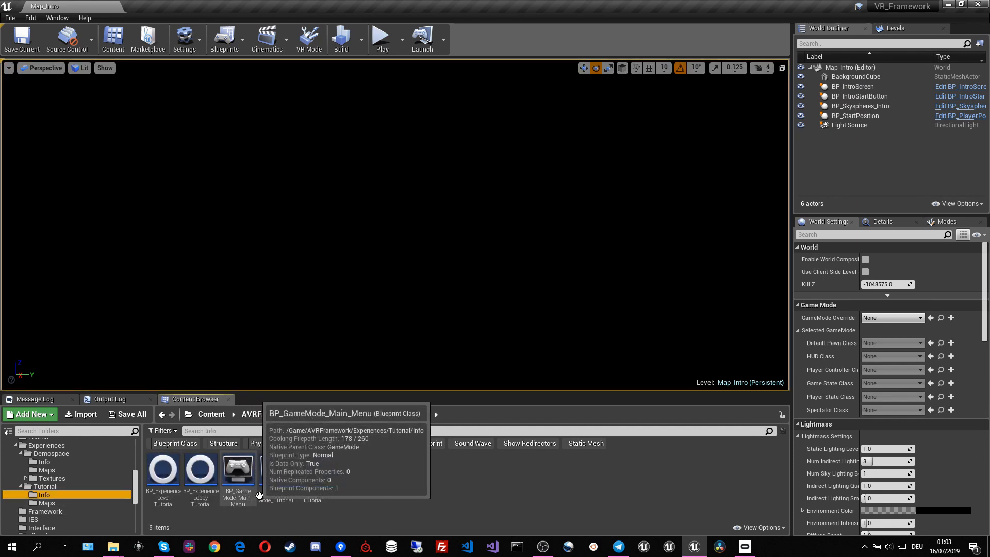
double_click(312, 477)
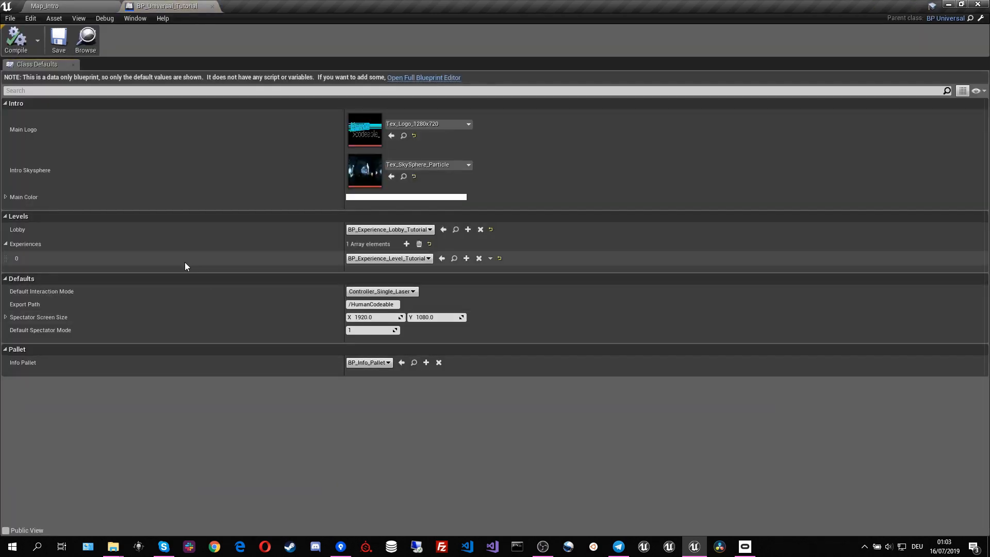
click(407, 244)
click(357, 273)
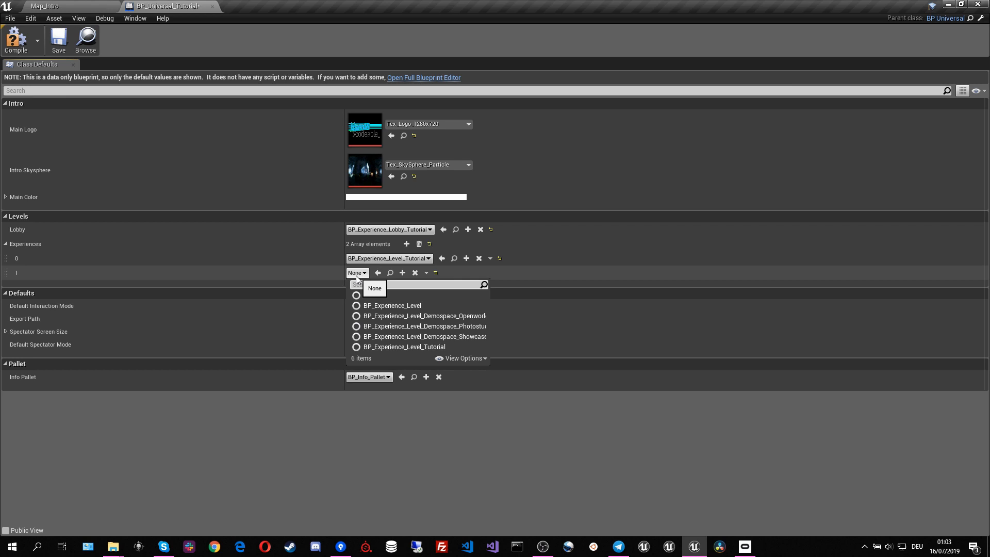
click(407, 326)
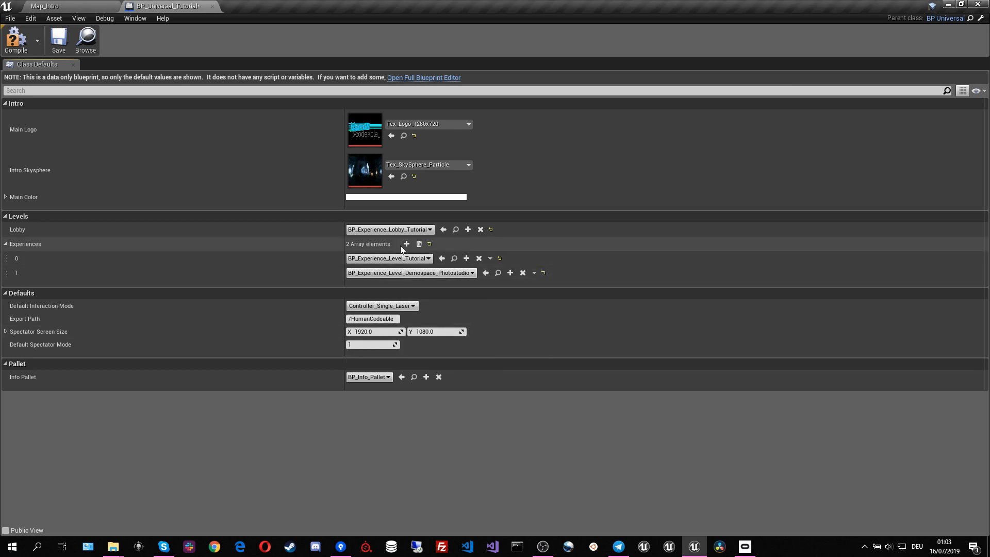
Add BP_Experience_Level_Demospace_Openworld as a third Experiences element, then compile and close the blueprint.
click(406, 244)
click(369, 287)
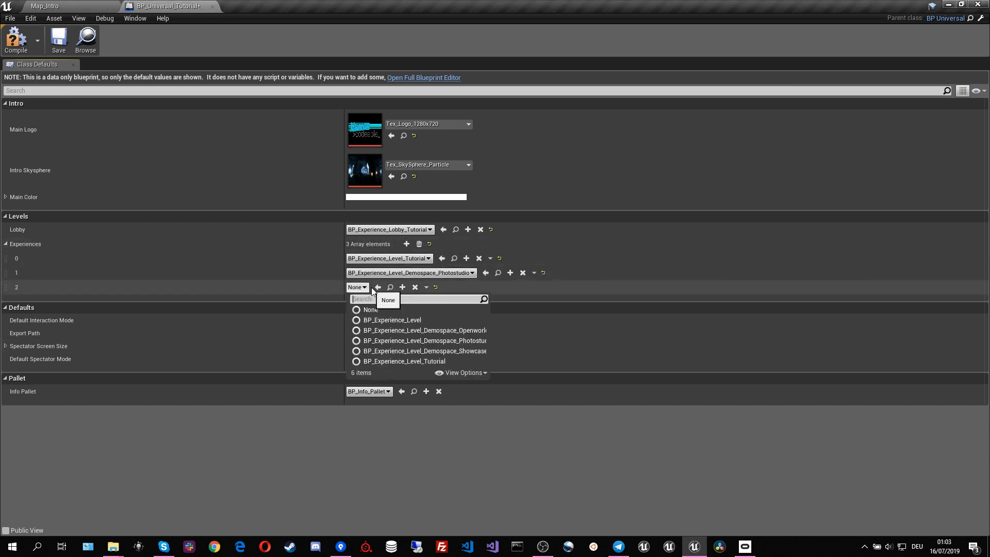
click(404, 331)
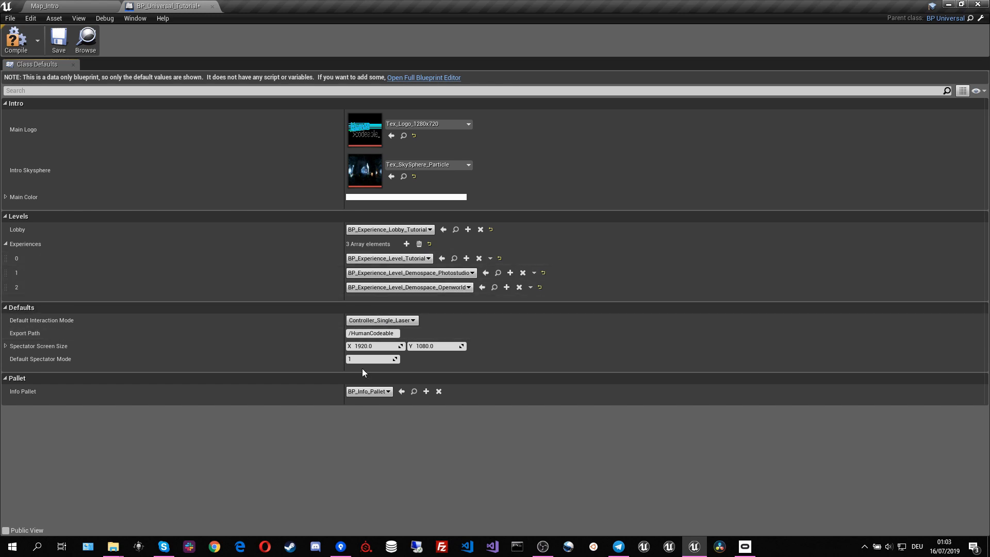
click(16, 42)
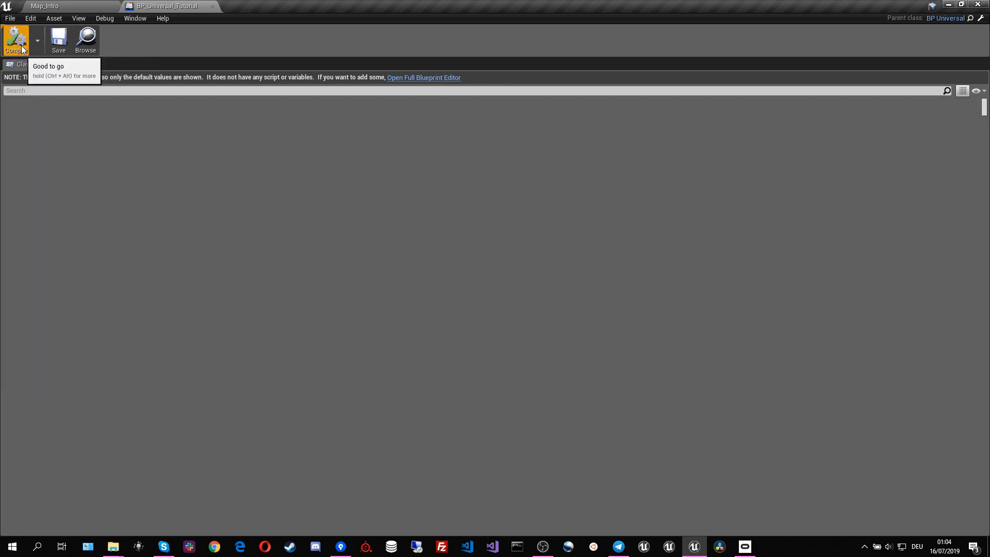
click(213, 7)
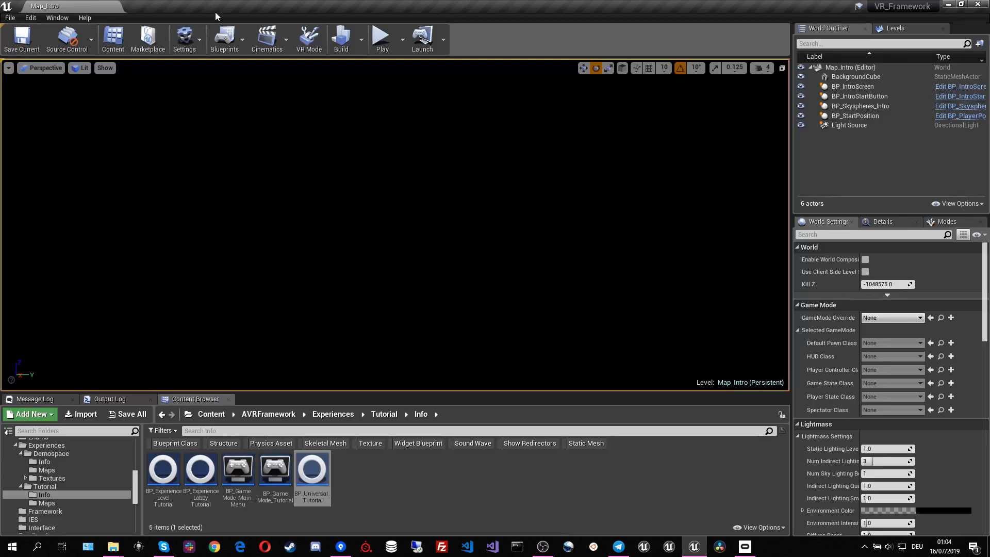
Play Map_Intro again and continue past the intro screen into the menu lobby to check the added experiences.
click(377, 46)
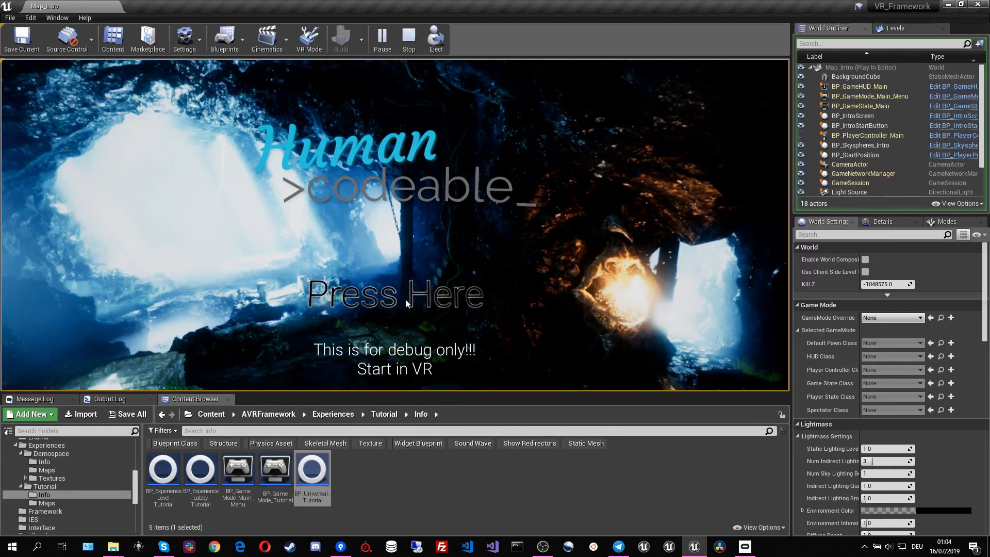
click(405, 299)
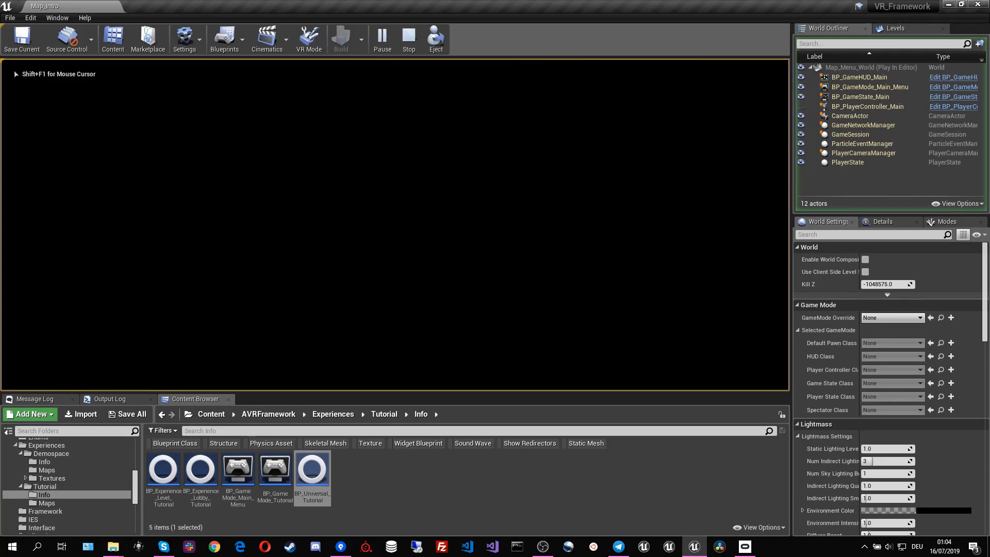